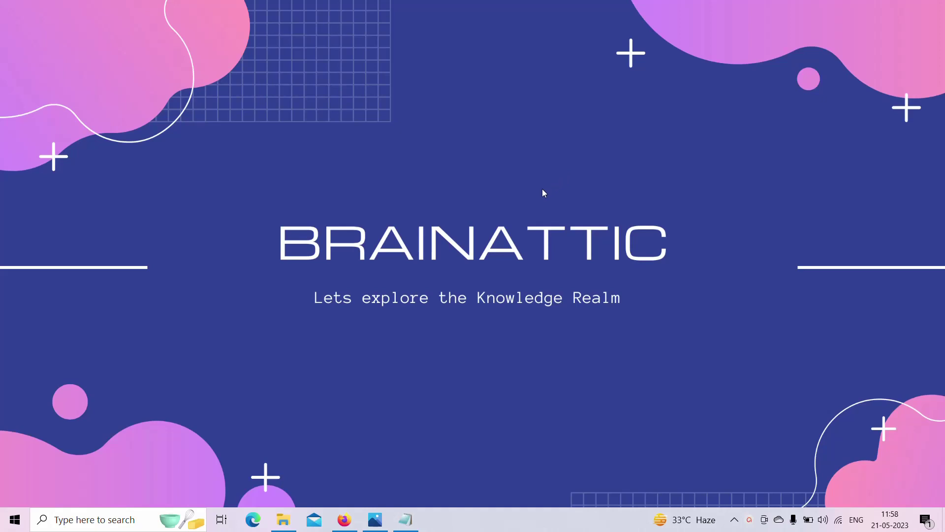
# Open a new Firefox tab and go to overleaf.com.
pyautogui.click(343, 518)
pyautogui.click(455, 14)
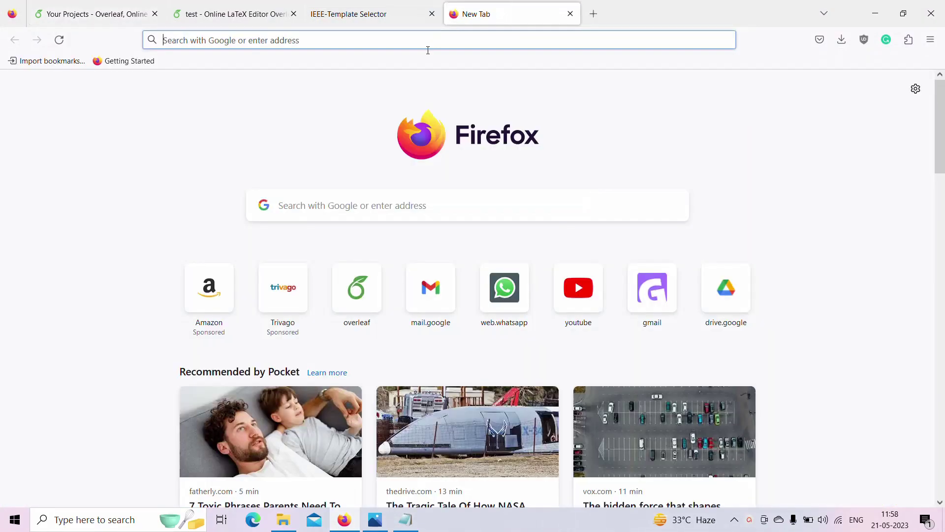
pyautogui.write('overleaf.com/')
pyautogui.press('Return')
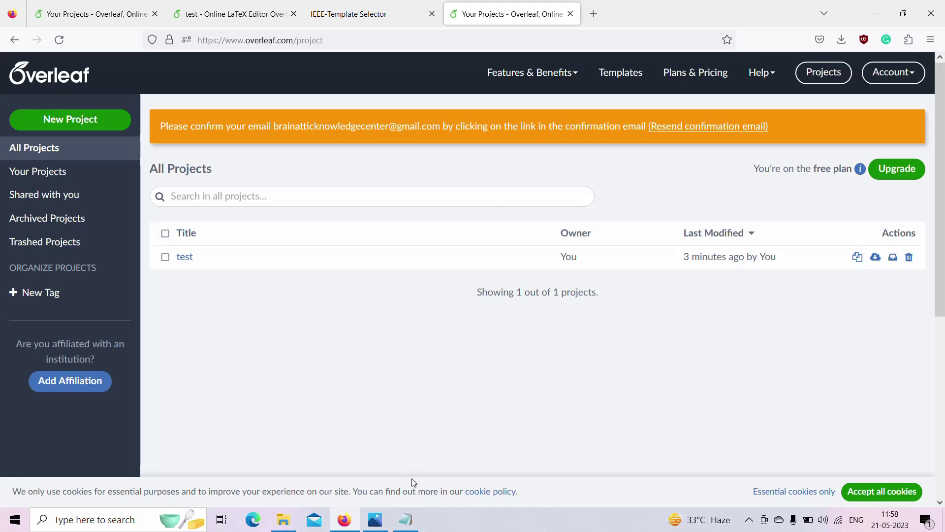
pyautogui.moveTo(374, 519)
pyautogui.click(375, 443)
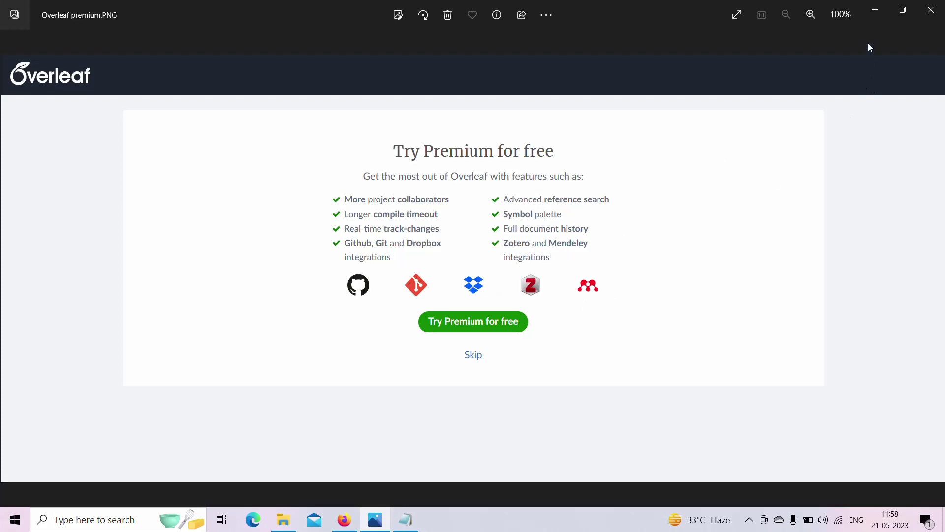
pyautogui.click(880, 15)
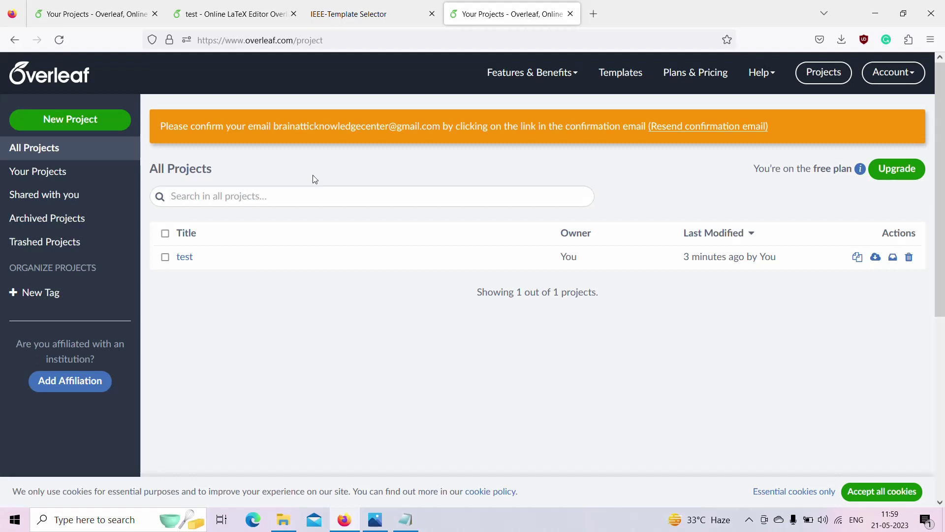
# Open the test project's main.tex, recompile it, and close the duplicate project tab.
pyautogui.click(184, 261)
pyautogui.click(198, 4)
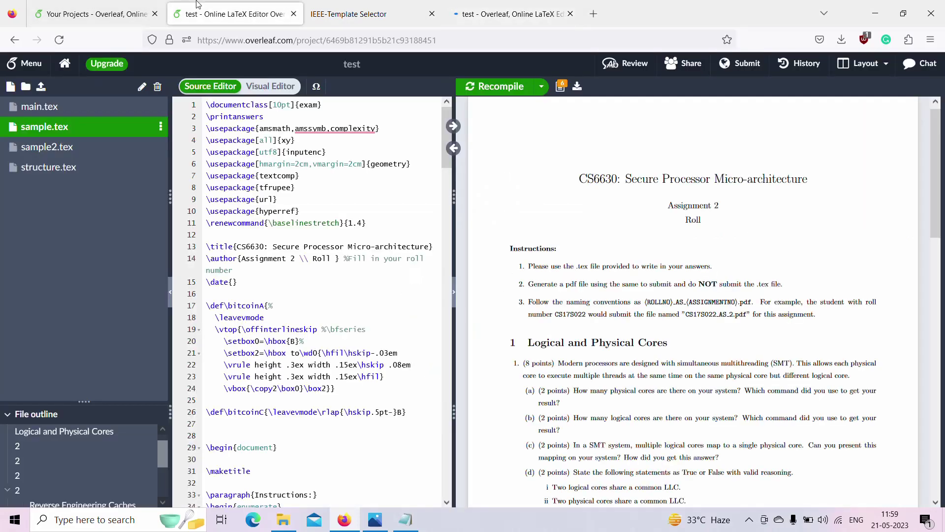
pyautogui.click(107, 113)
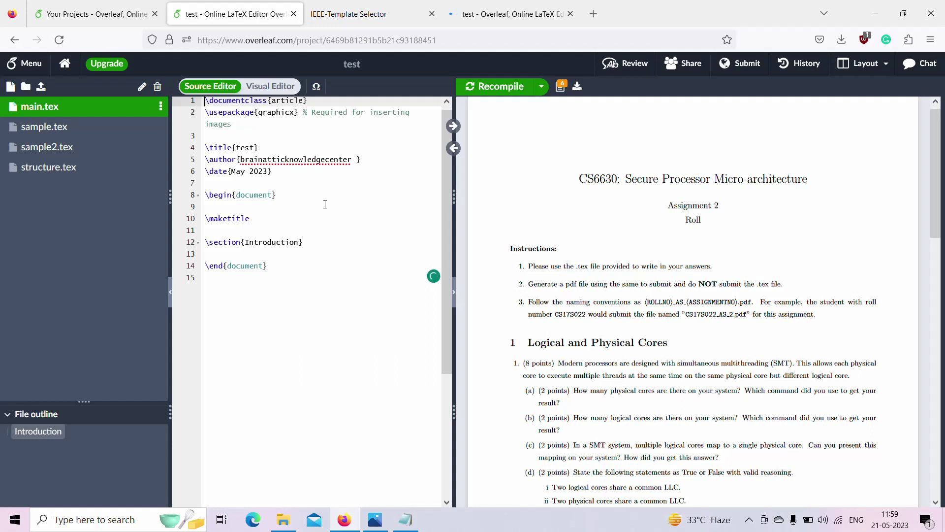
pyautogui.click(498, 93)
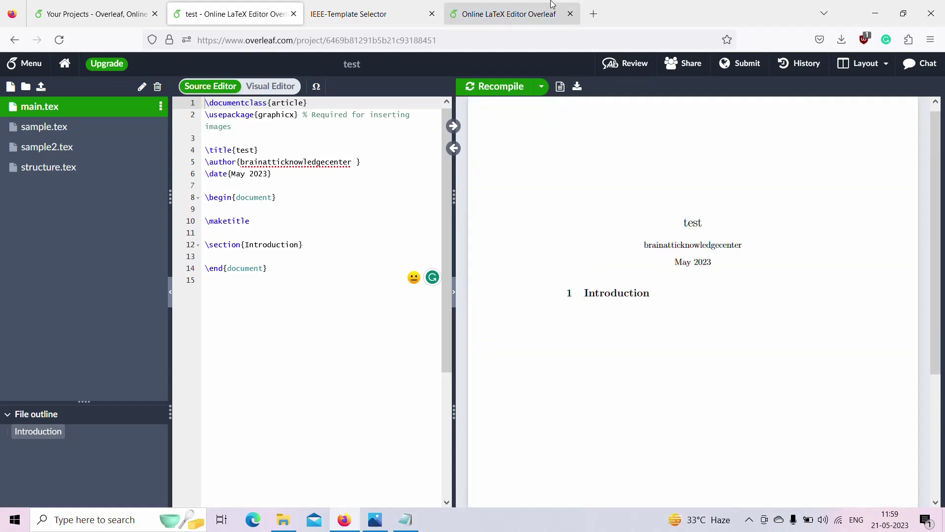
pyautogui.click(571, 14)
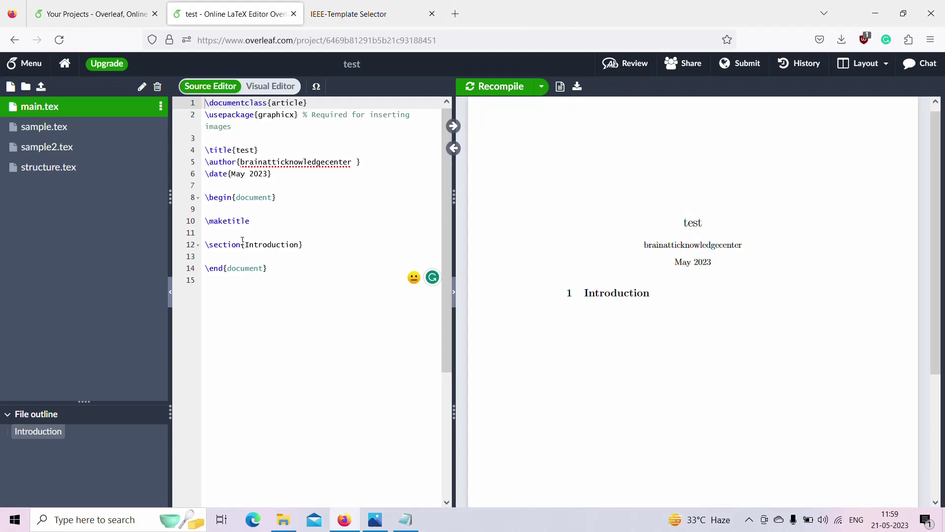
# Open and compile sample.tex, then select the amsmath, amssymb and complexity packages on line 3.
pyautogui.click(74, 136)
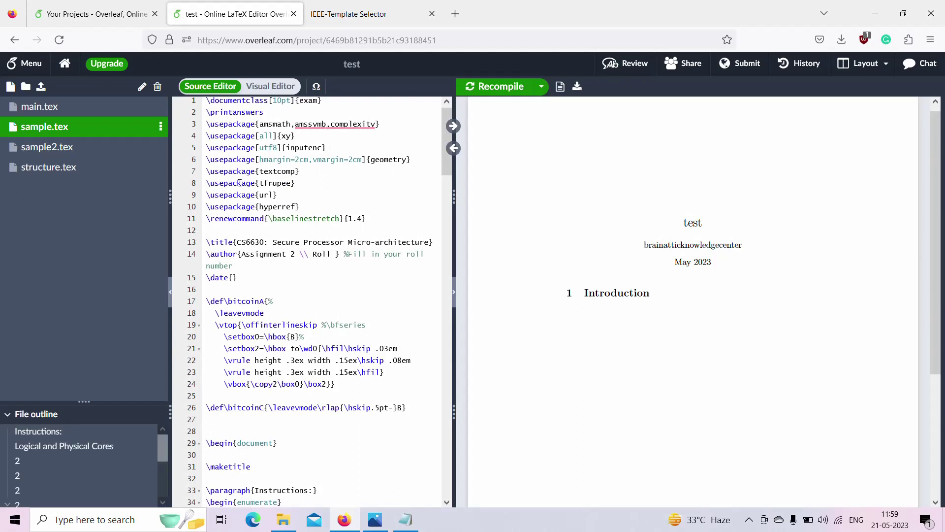
pyautogui.hotkey('ctrl', 's')
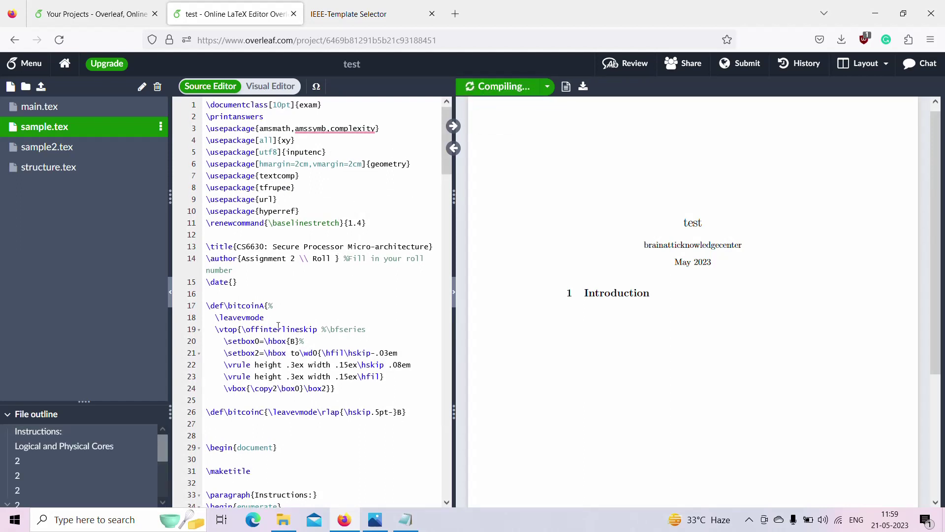
pyautogui.moveTo(206, 129); pyautogui.dragTo(308, 129)
pyautogui.doubleClick(270, 129)
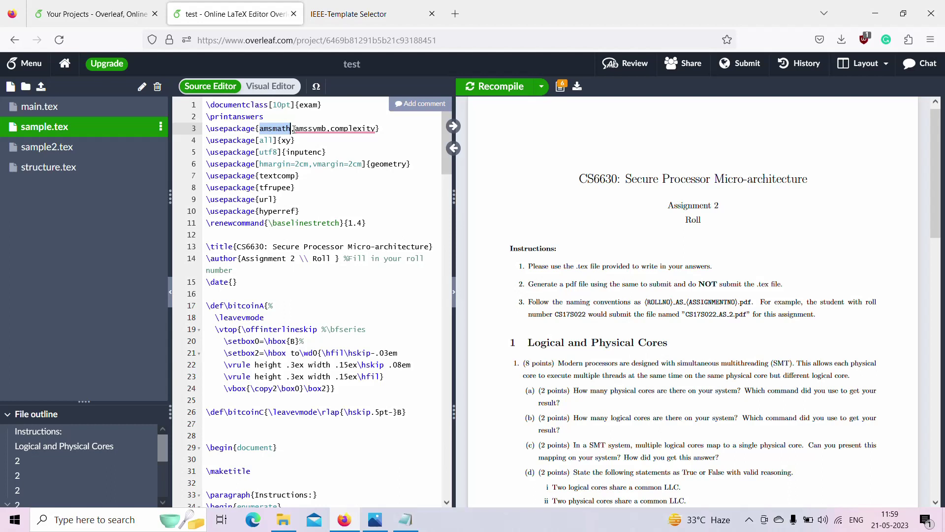
pyautogui.doubleClick(311, 129)
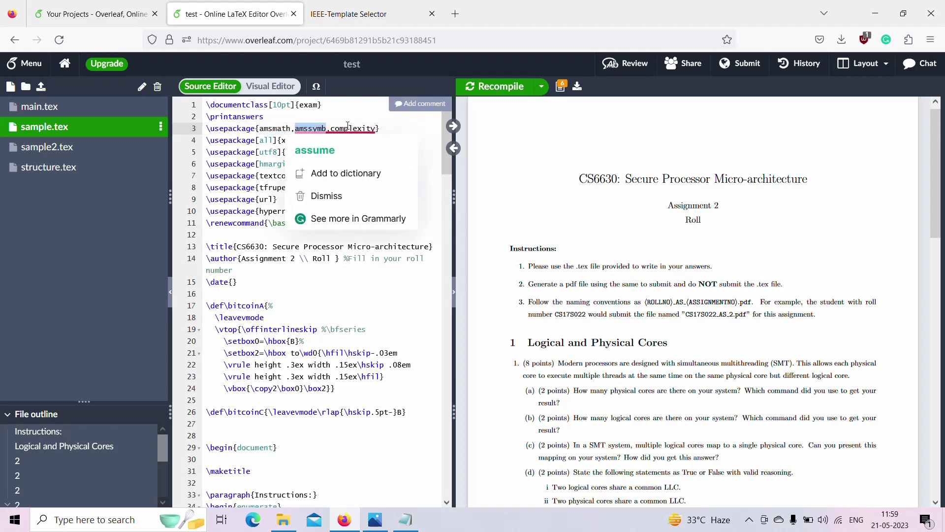
pyautogui.doubleClick(348, 128)
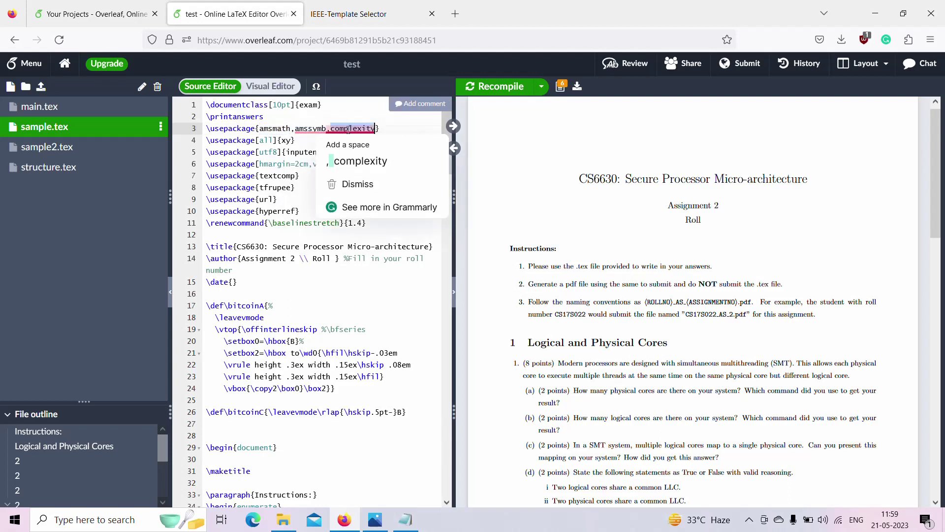
# Check the url package and \title lines, then scroll through the compiled assignment PDF.
pyautogui.click(310, 199)
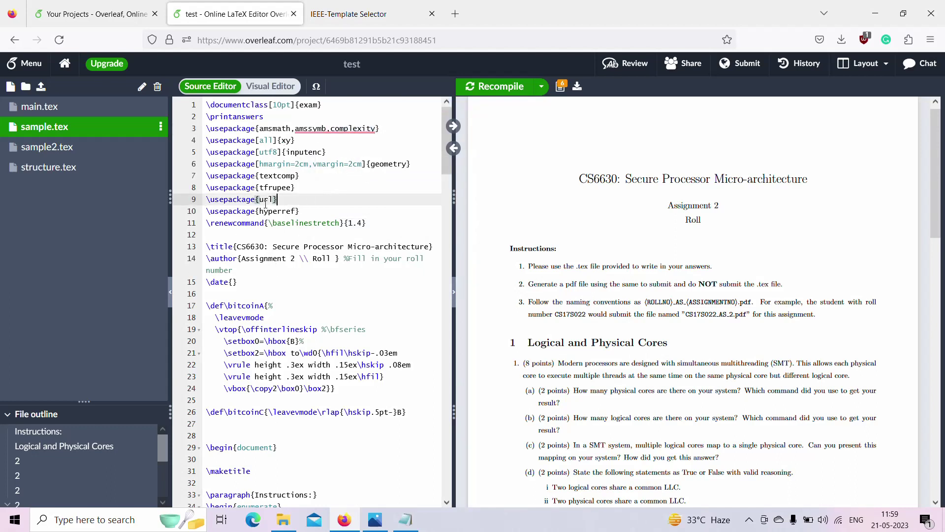
pyautogui.click(324, 244)
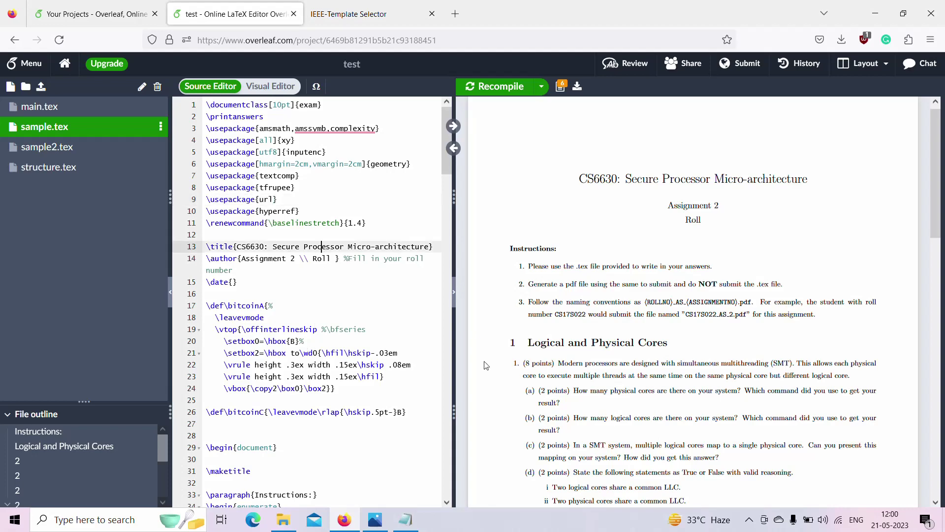
pyautogui.scroll(-5, 528, 364)
pyautogui.scroll(-3, 381, 338)
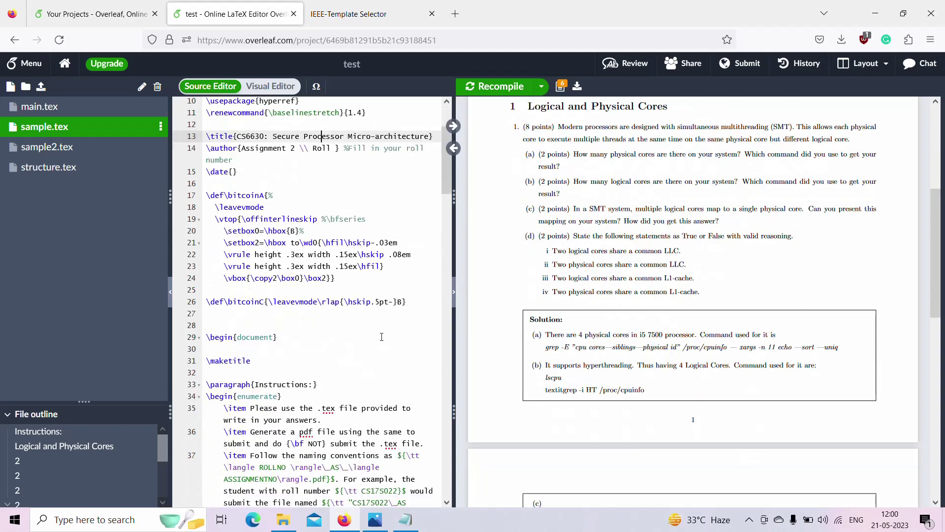
pyautogui.scroll(-3, 381, 338)
pyautogui.scroll(5, 527, 287)
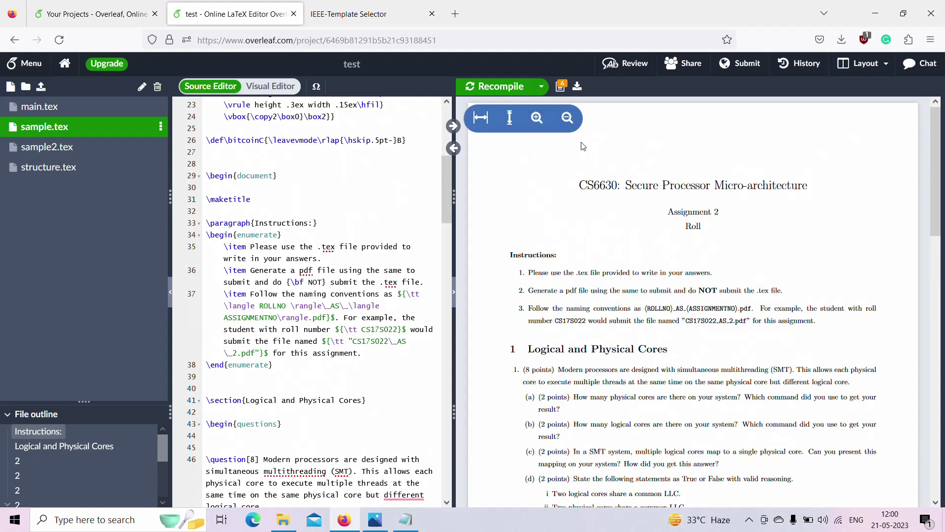
pyautogui.scroll(-6, 660, 384)
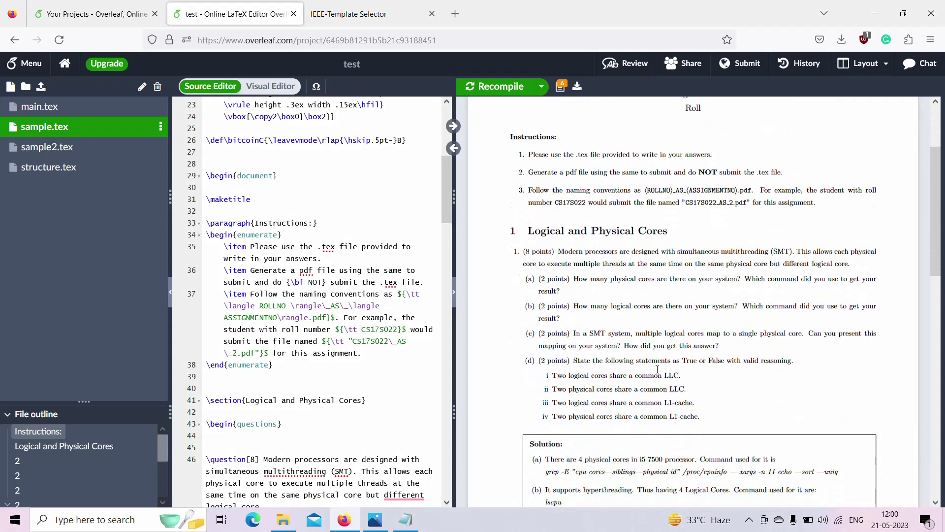
pyautogui.scroll(-10, 656, 381)
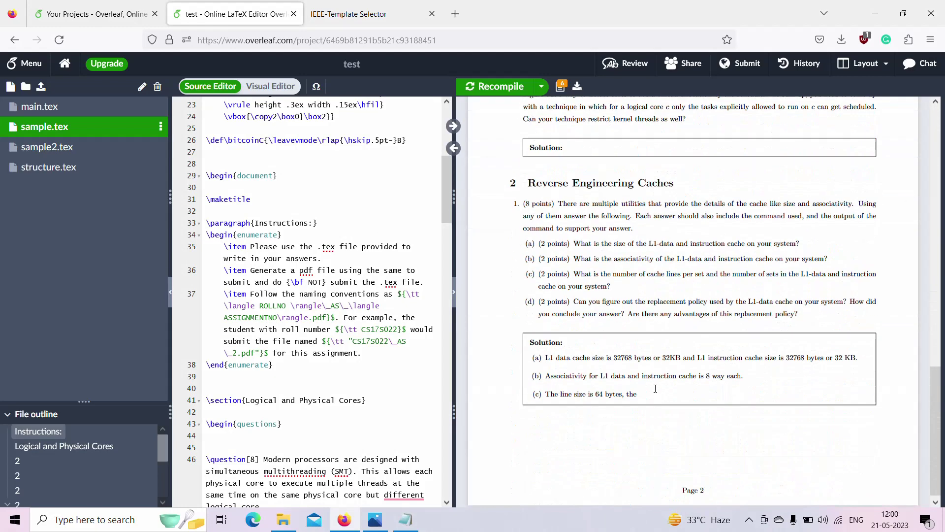
pyautogui.scroll(5, 656, 388)
pyautogui.scroll(10, 656, 392)
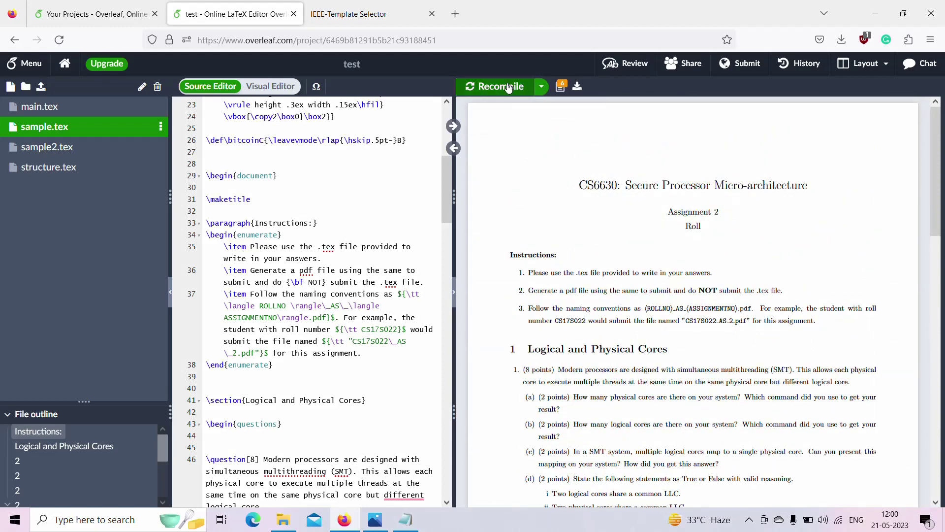
pyautogui.click(541, 86)
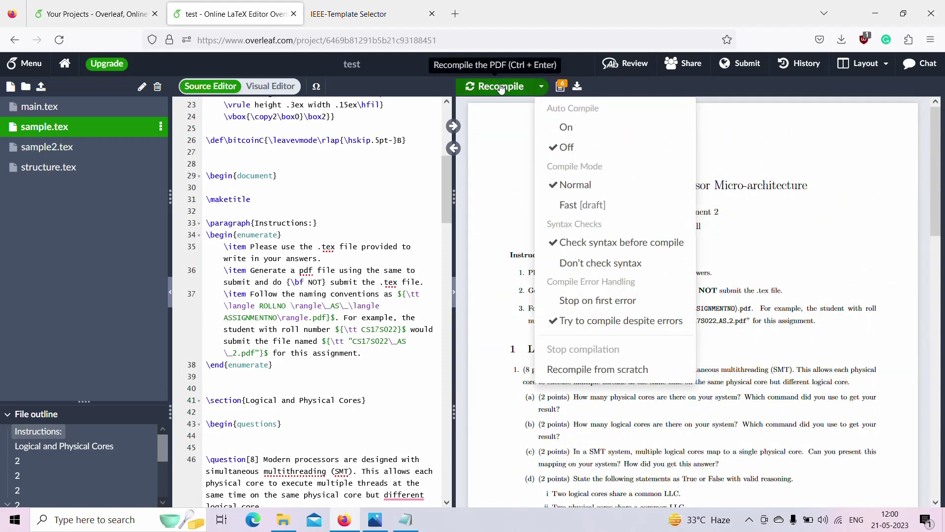
pyautogui.click(561, 86)
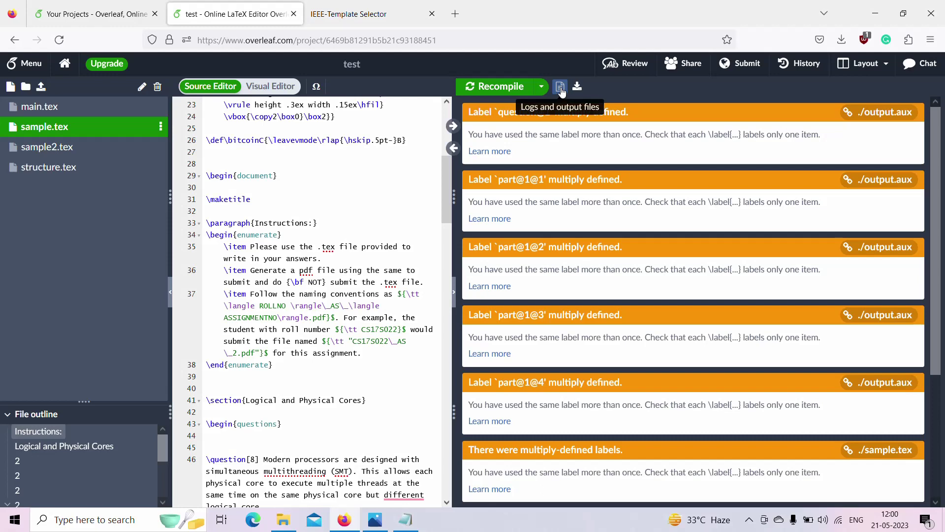
pyautogui.click(561, 88)
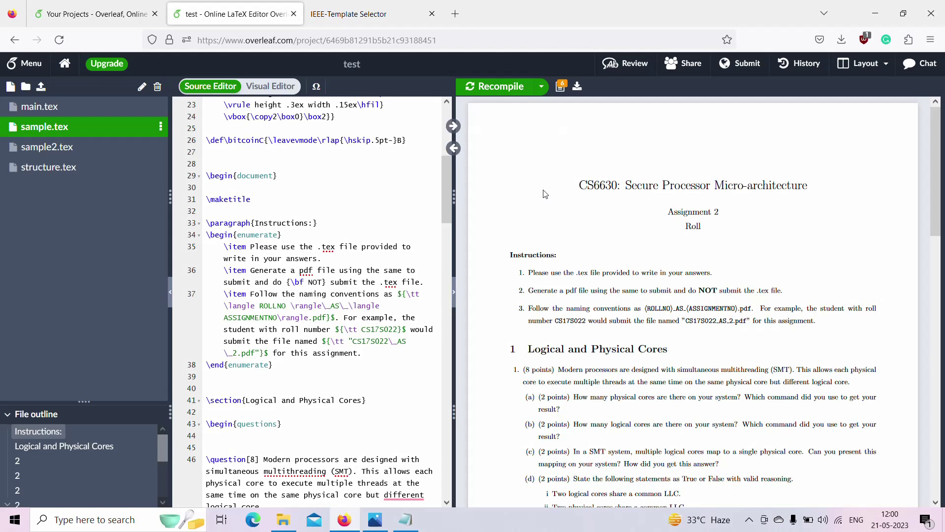
# Widen the PDF preview and select the \paragraph command and 'enumerate' on lines 33–34.
pyautogui.moveTo(453, 187); pyautogui.dragTo(412, 185)
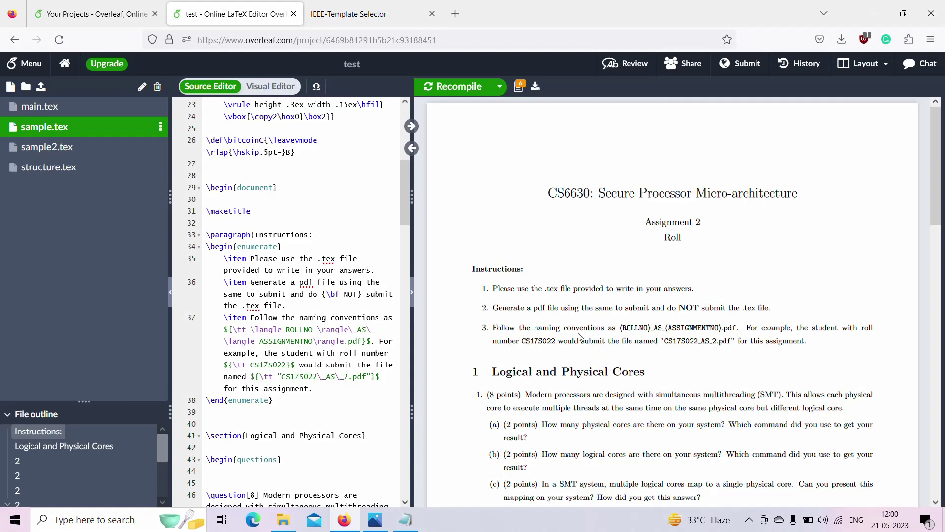
pyautogui.scroll(-3, 534, 288)
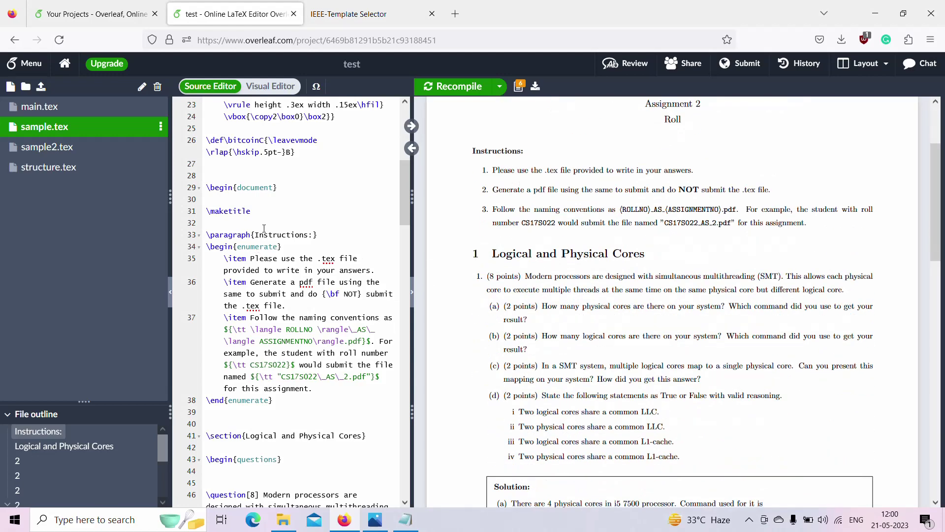
pyautogui.moveTo(209, 235); pyautogui.dragTo(251, 236)
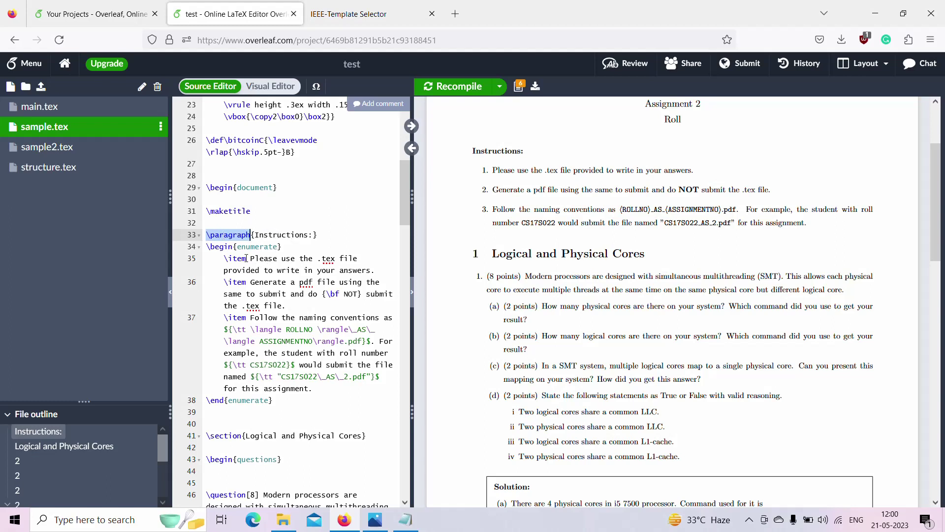
pyautogui.moveTo(237, 247); pyautogui.dragTo(279, 247)
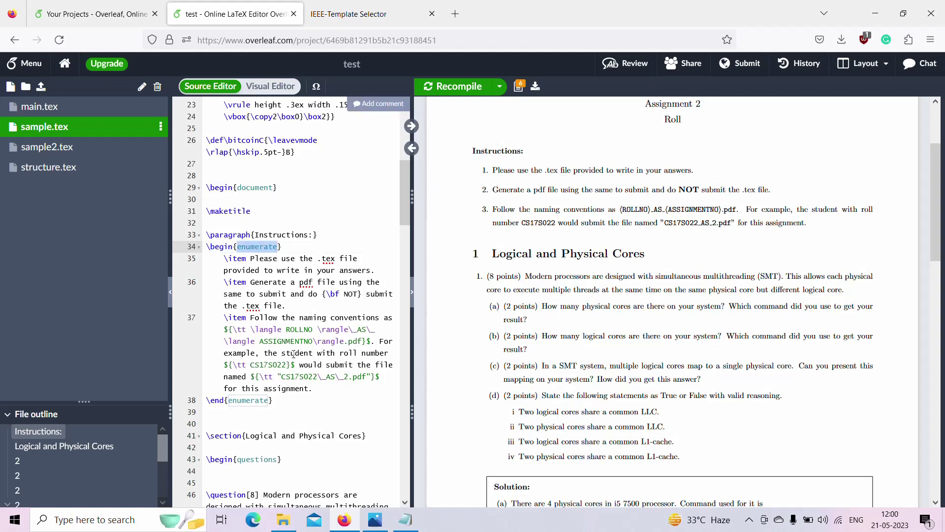
# Scroll through the rest of sample.tex, then open structure.tex and switch to sample2.tex.
pyautogui.scroll(-3, 293, 354)
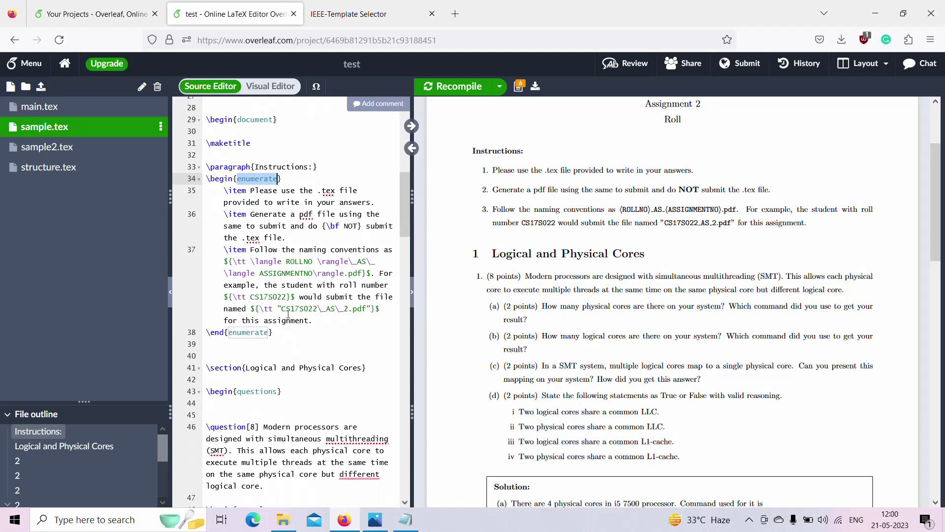
pyautogui.scroll(-6, 288, 313)
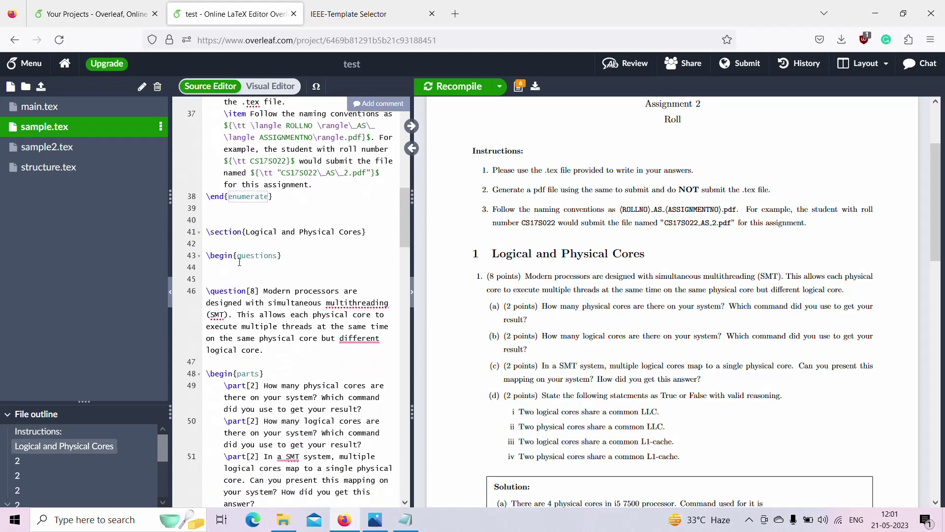
pyautogui.scroll(-6, 320, 359)
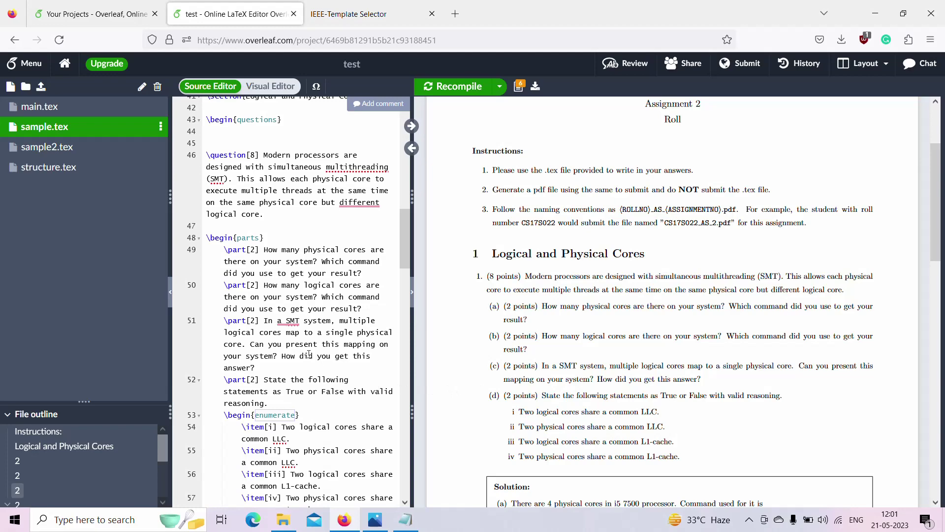
pyautogui.scroll(-9, 309, 353)
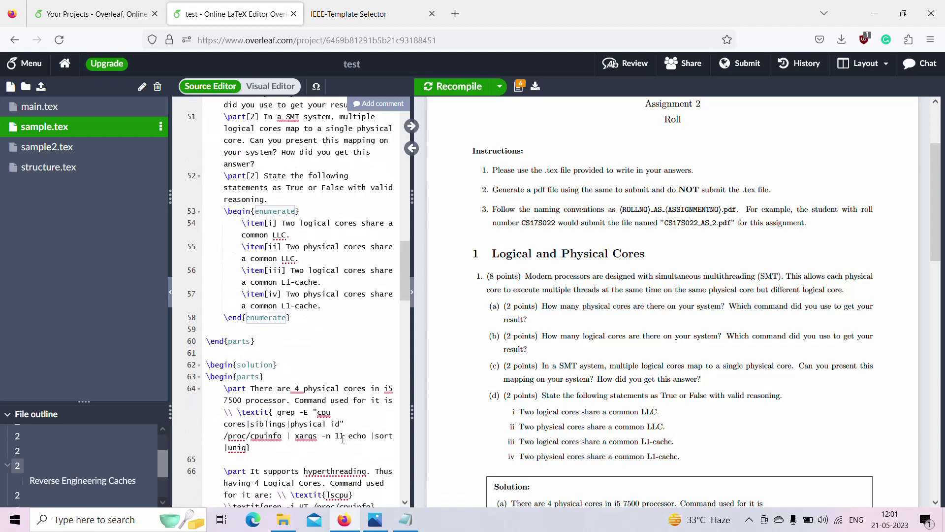
pyautogui.scroll(9, 307, 325)
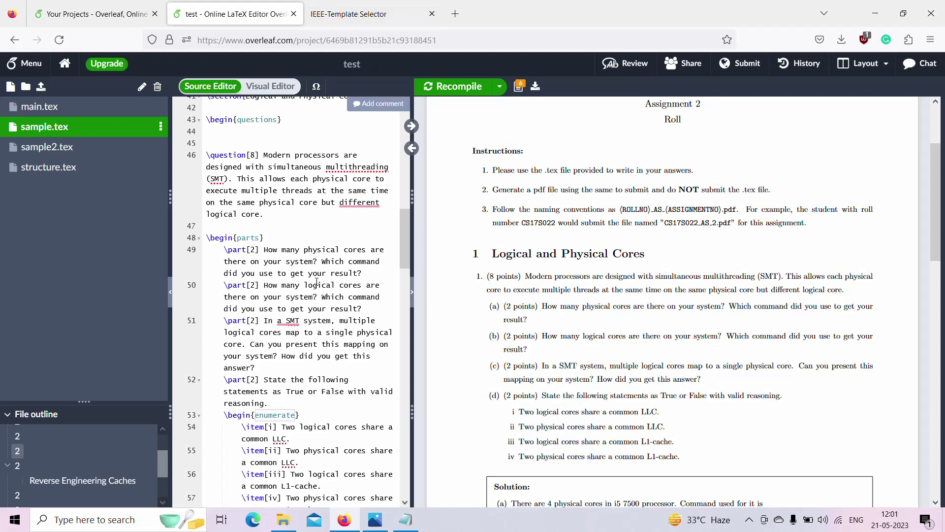
pyautogui.click(88, 170)
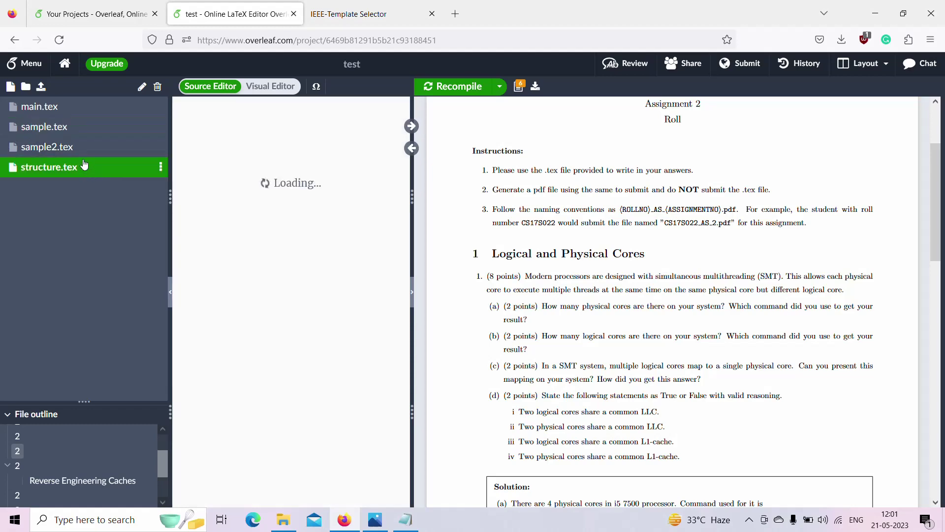
pyautogui.click(81, 152)
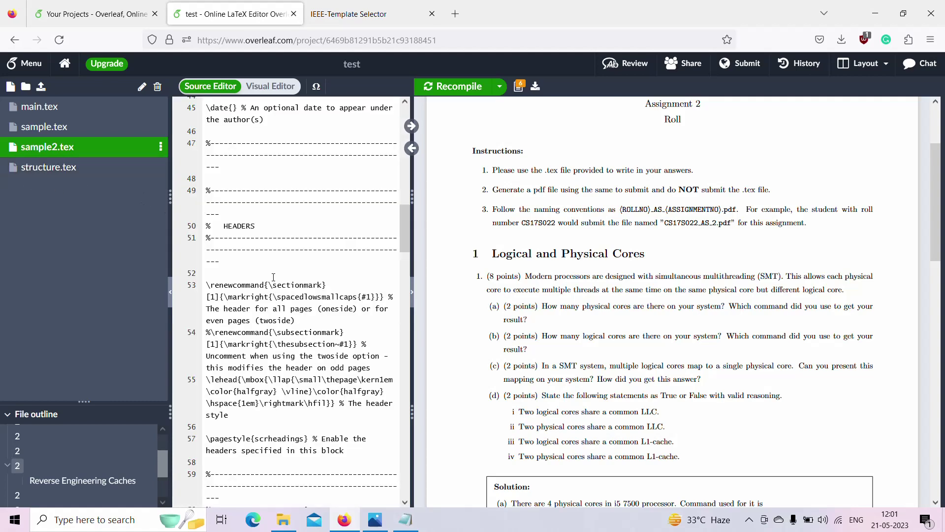
# Recompile with sample2.tex open and scroll its source to check the title and author lines.
pyautogui.scroll(15, 273, 277)
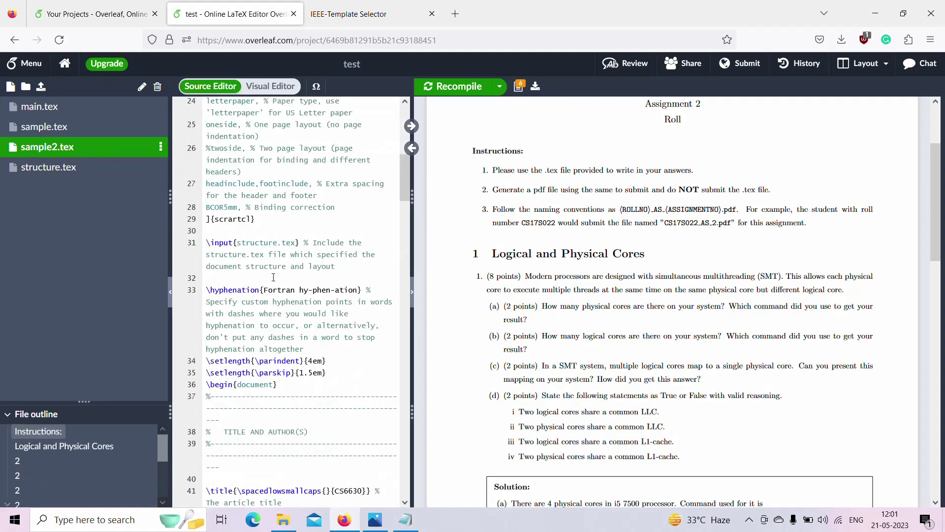
pyautogui.click(461, 87)
pyautogui.scroll(-5, 309, 288)
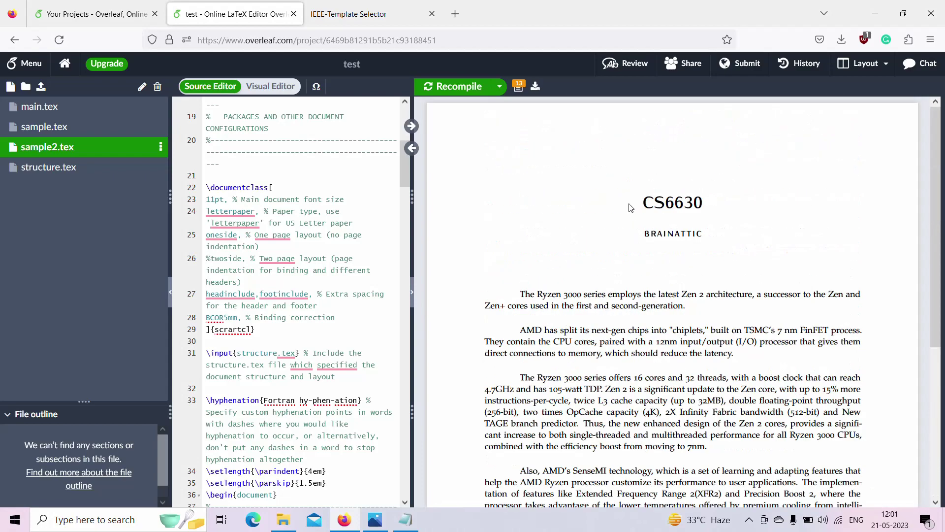
pyautogui.scroll(-10, 340, 338)
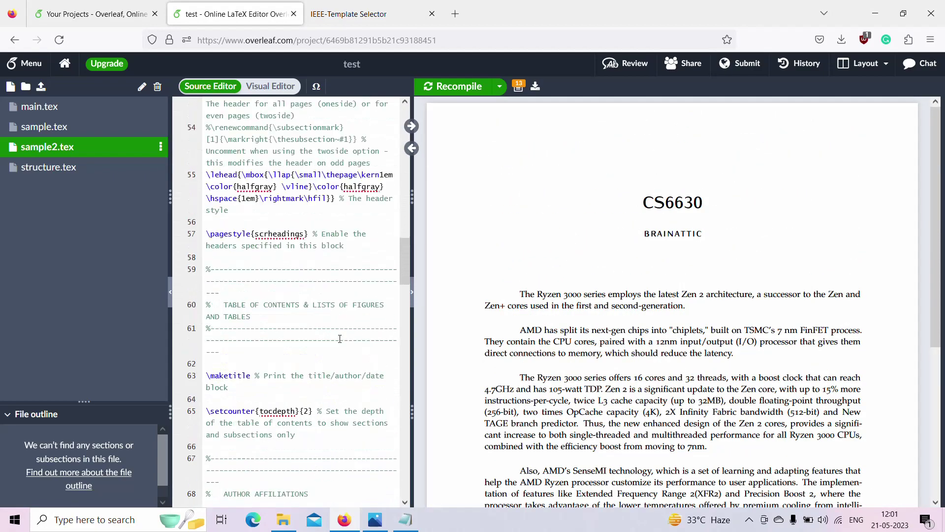
pyautogui.scroll(-10, 340, 339)
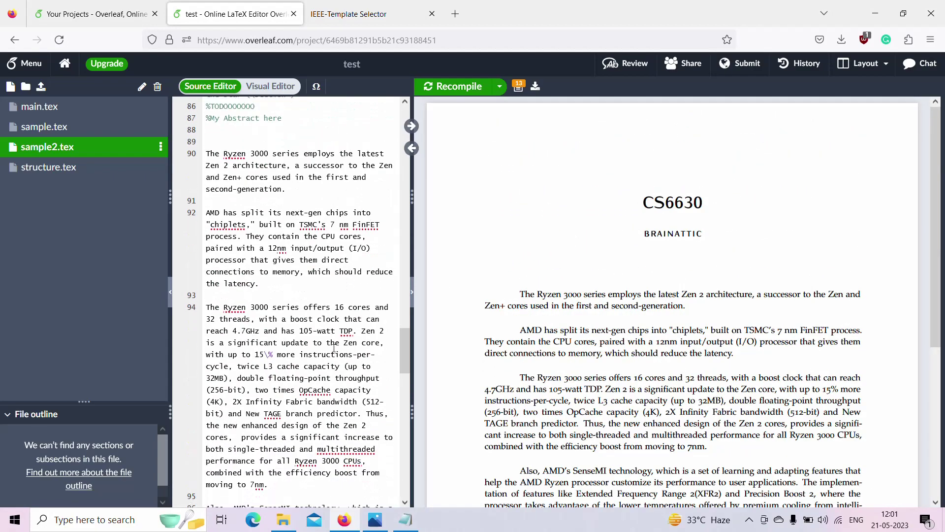
pyautogui.scroll(5, 390, 344)
pyautogui.scroll(12, 329, 320)
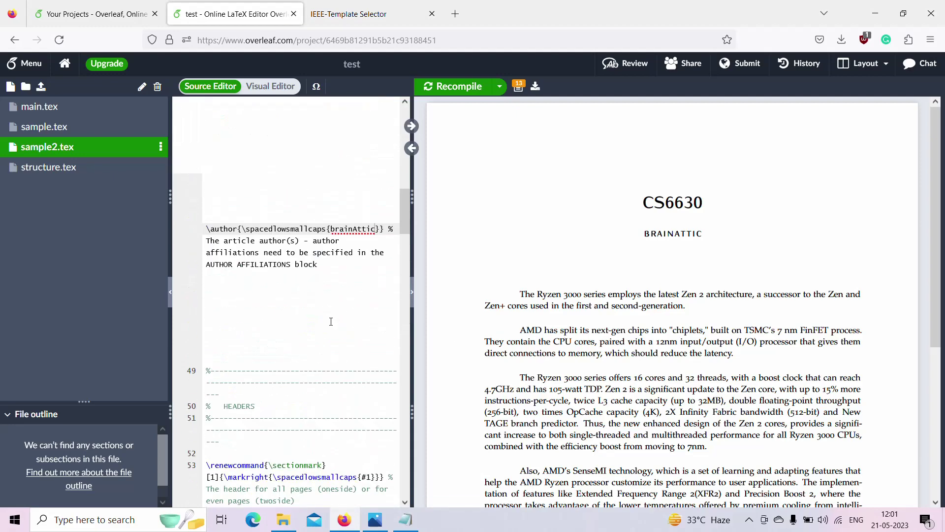
# Search sample2.tex for 'structur' to find its \input line, then open and browse structure.tex.
pyautogui.click(318, 324)
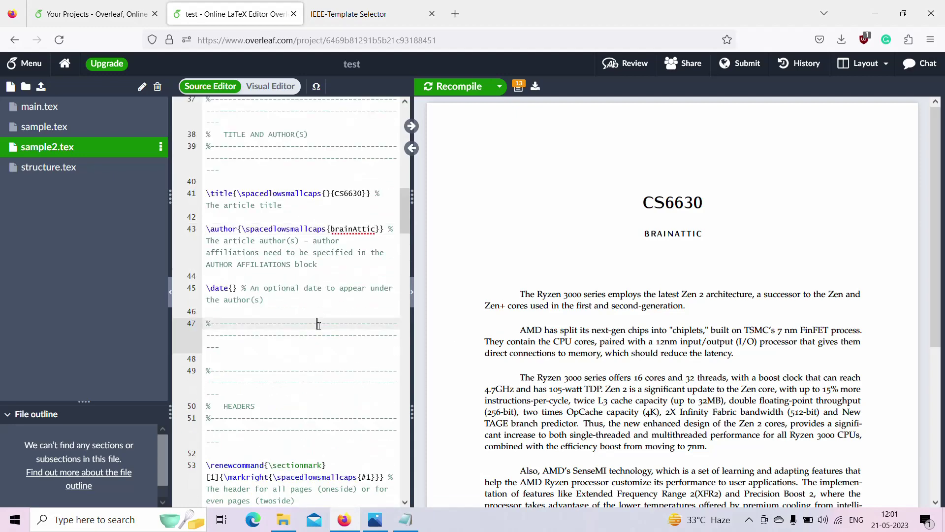
pyautogui.hotkey('ctrl', 'f')
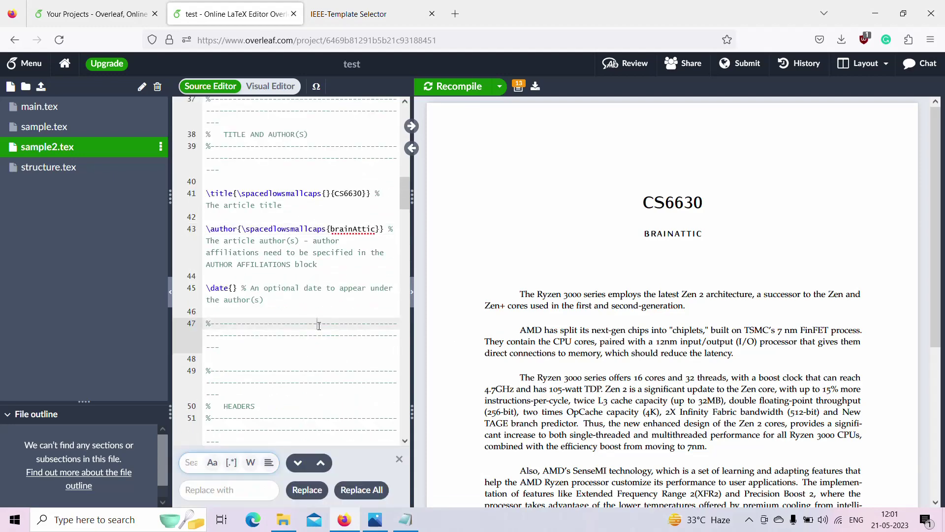
pyautogui.write('struc')
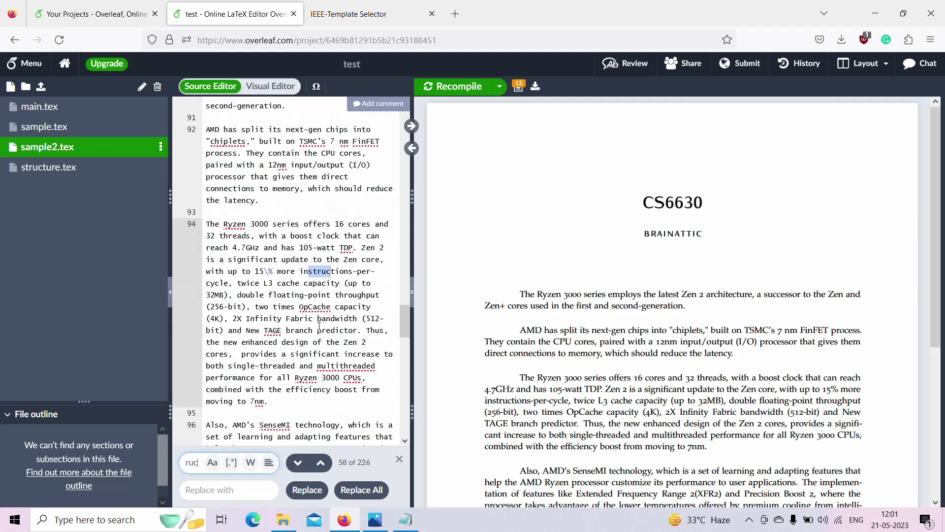
pyautogui.write('tur')
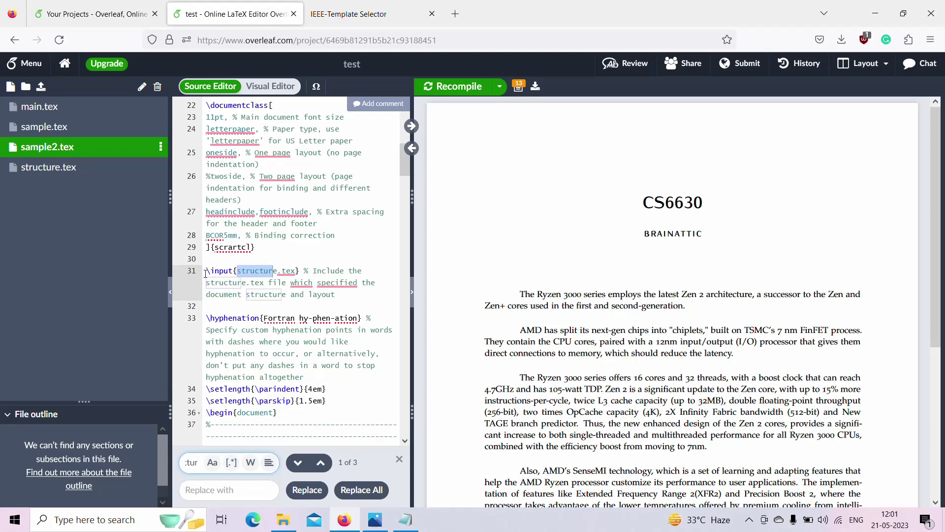
pyautogui.click(88, 172)
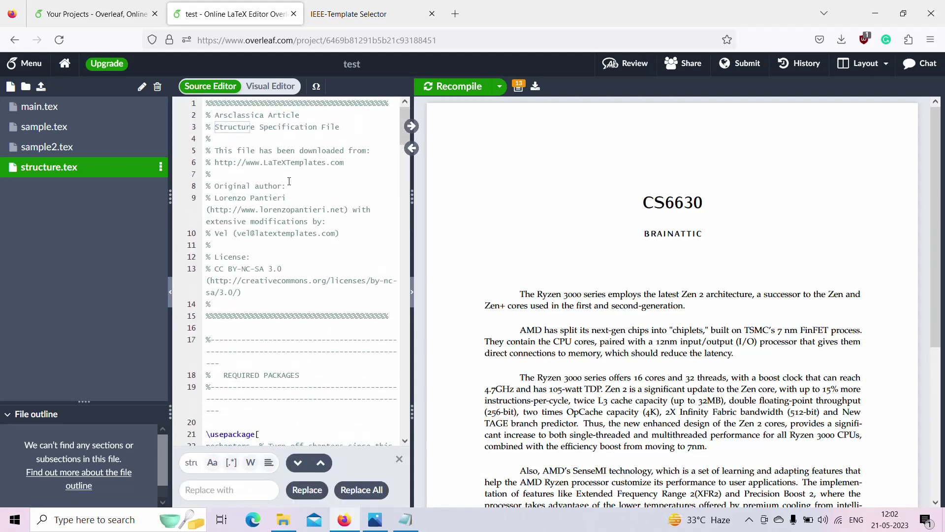
pyautogui.scroll(-10, 284, 185)
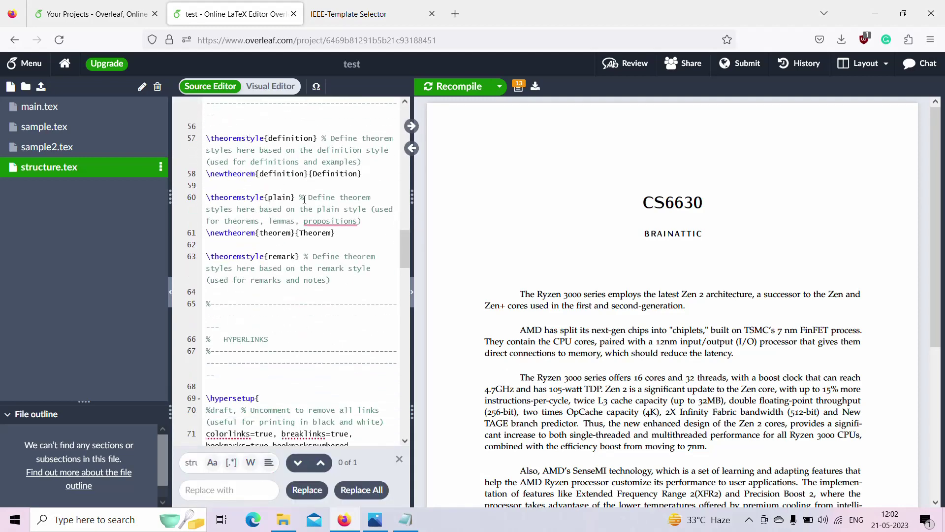
pyautogui.scroll(-3, 581, 320)
pyautogui.scroll(3, 717, 225)
# Delete structure.tex from the project.
pyautogui.click(160, 168)
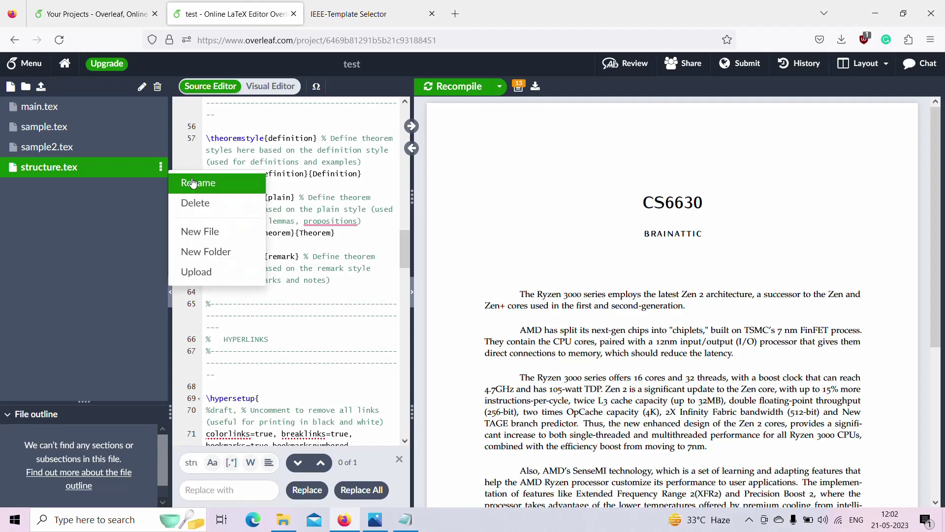
pyautogui.click(198, 203)
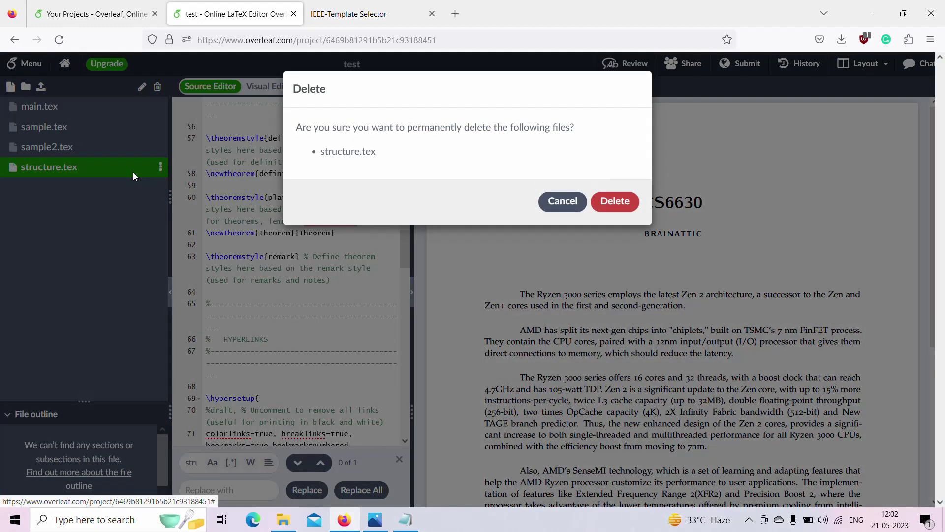
pyautogui.click(615, 201)
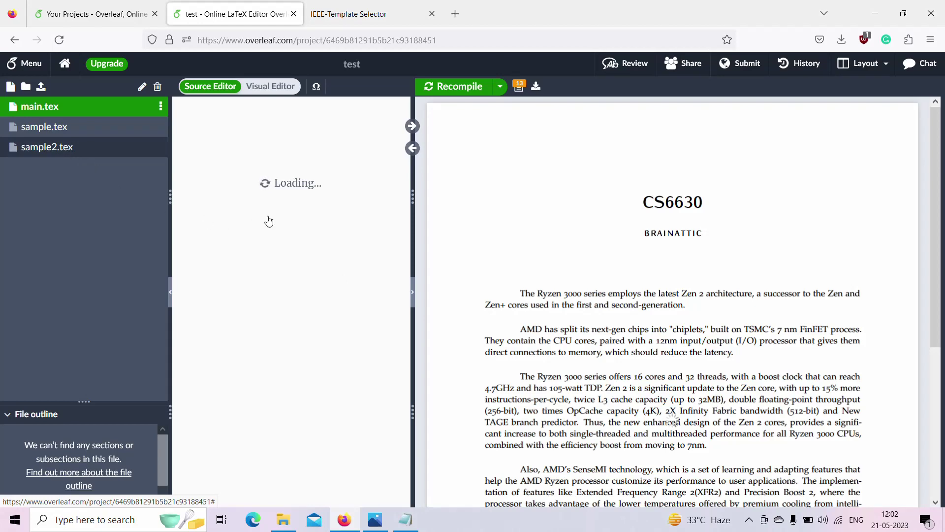
# Recompile sample2.tex and inspect the missing structure.tex include error on line 31.
pyautogui.click(97, 148)
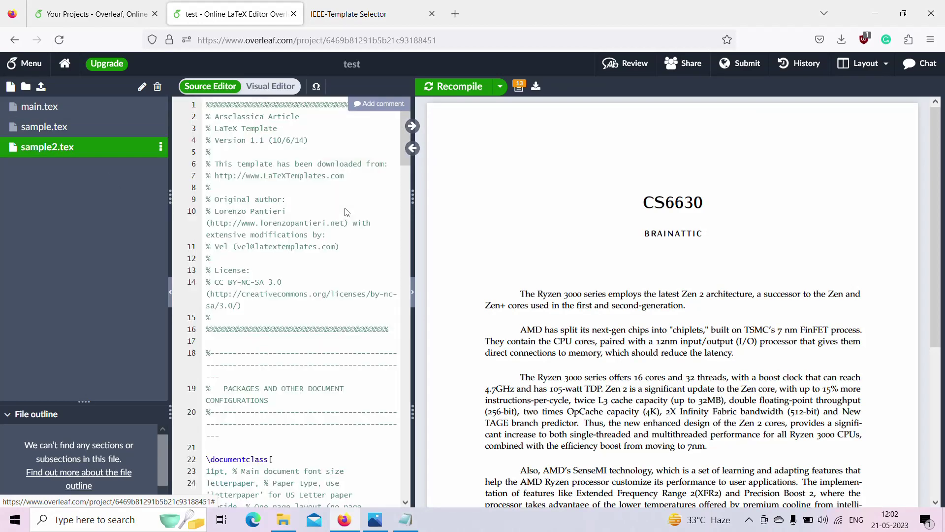
pyautogui.hotkey('ctrl', 'f')
pyautogui.hotkey('ctrl', 's')
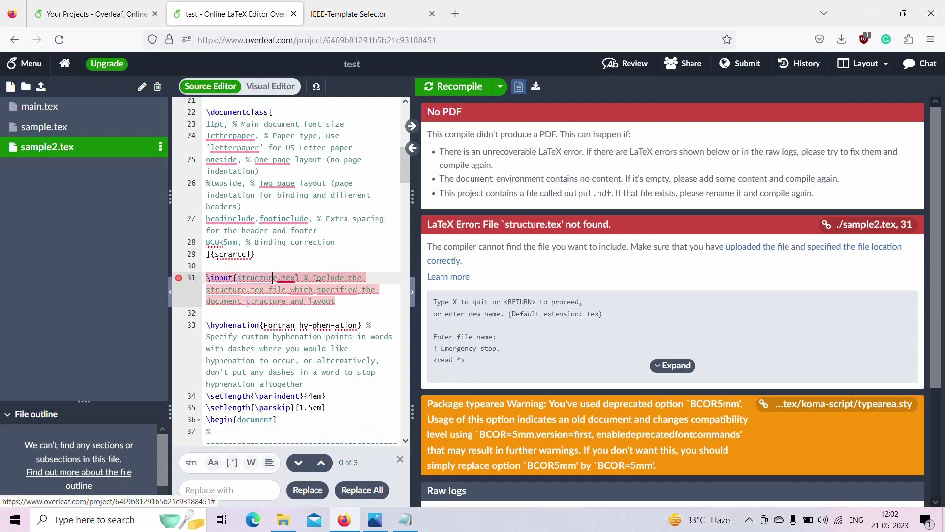
pyautogui.click(278, 279)
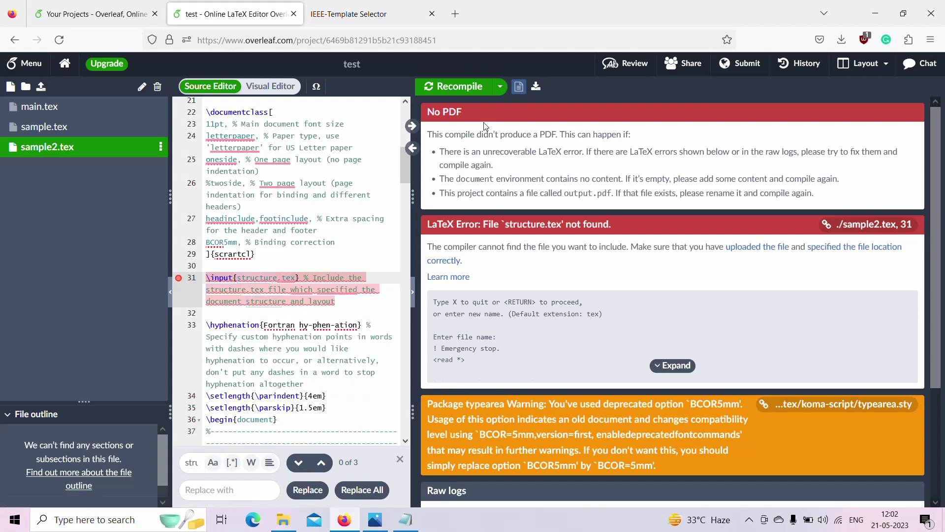
# Add a new folder named 'figures' to the project's file tree.
pyautogui.click(25, 88)
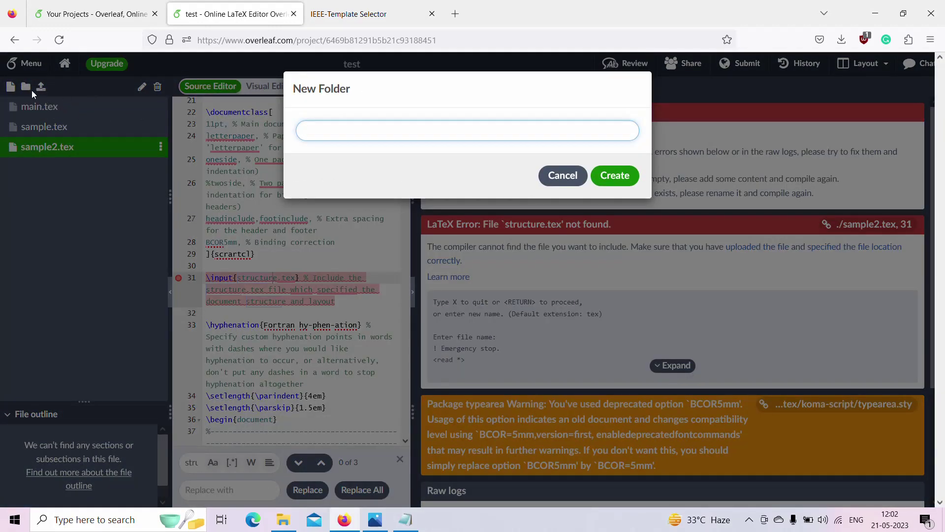
pyautogui.click(563, 175)
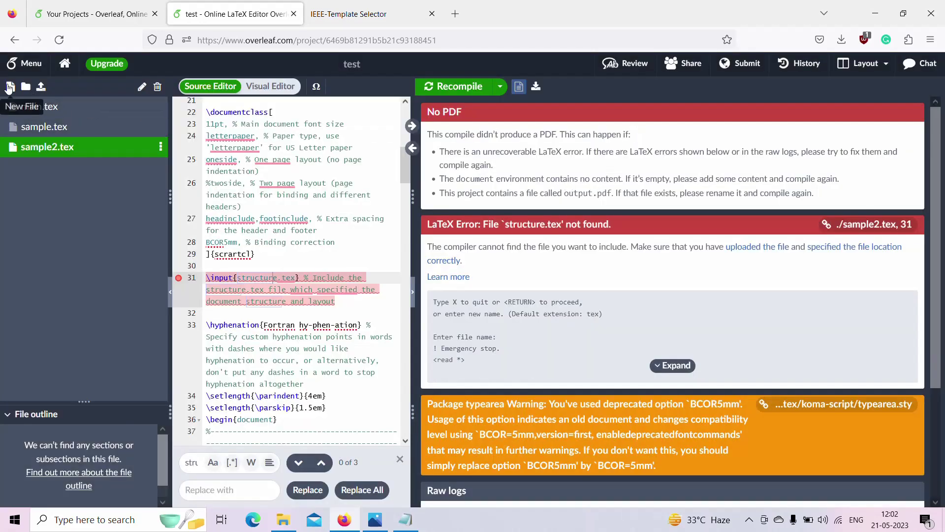
pyautogui.click(9, 87)
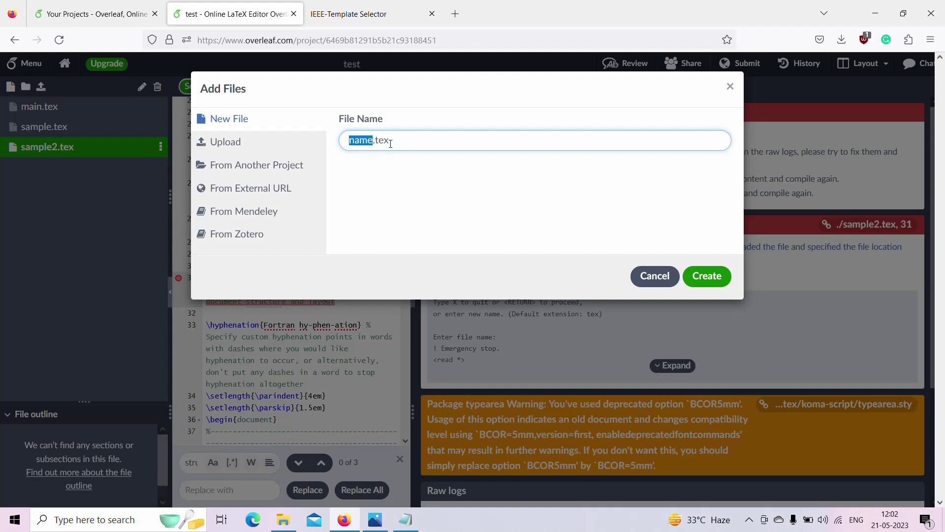
pyautogui.click(731, 89)
pyautogui.click(26, 86)
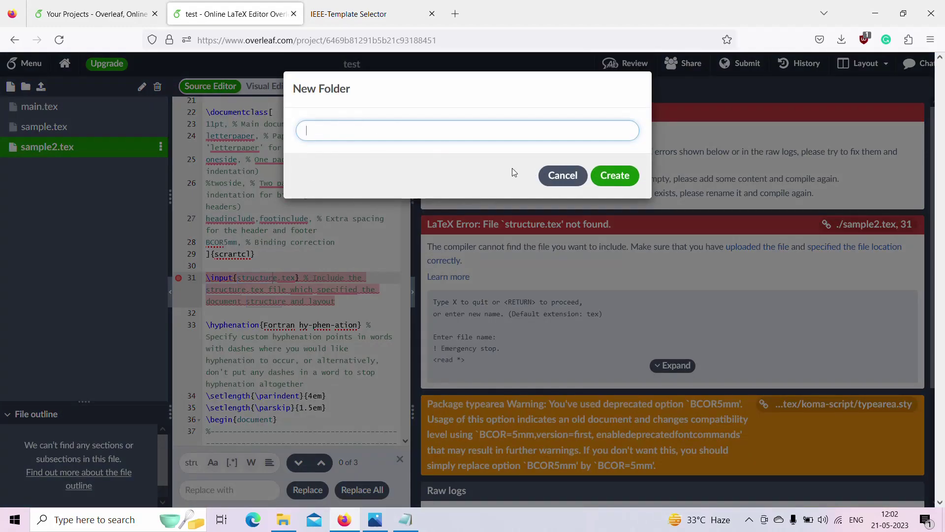
pyautogui.write('figures')
pyautogui.press('Return')
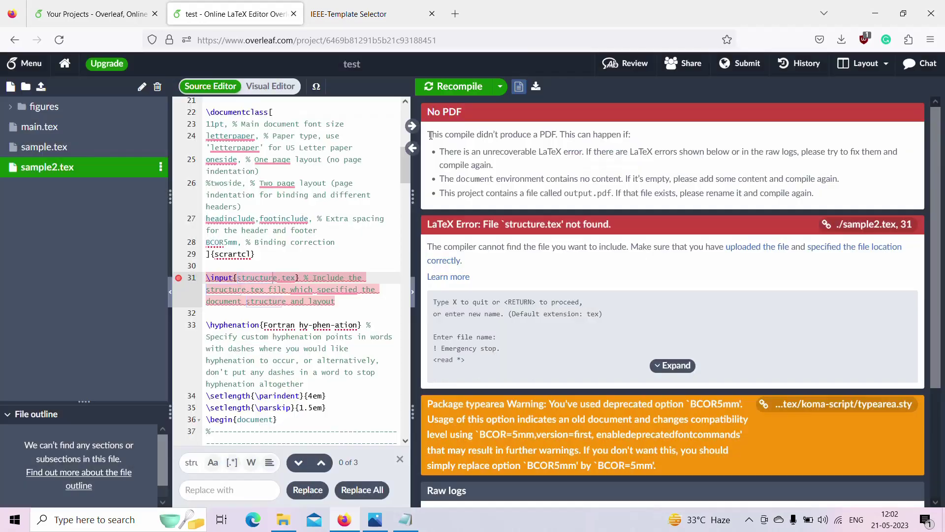
pyautogui.click(38, 109)
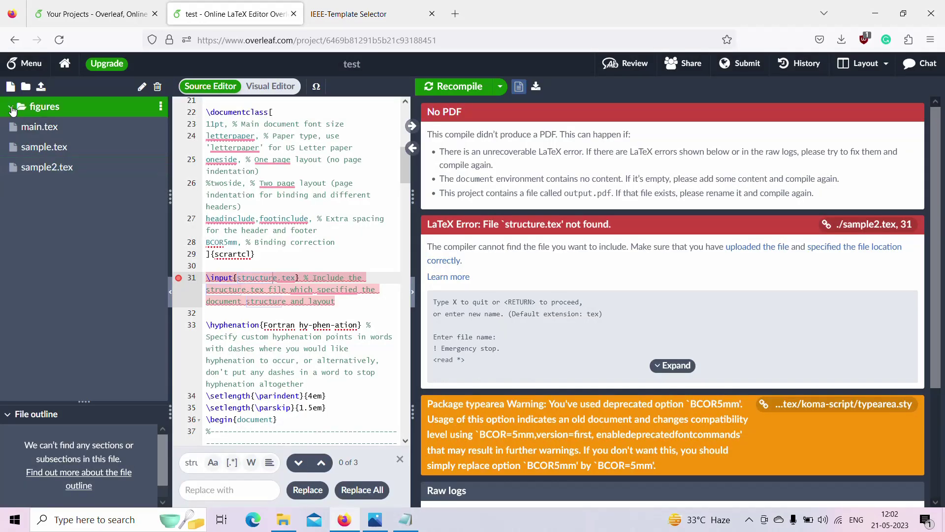
pyautogui.click(39, 89)
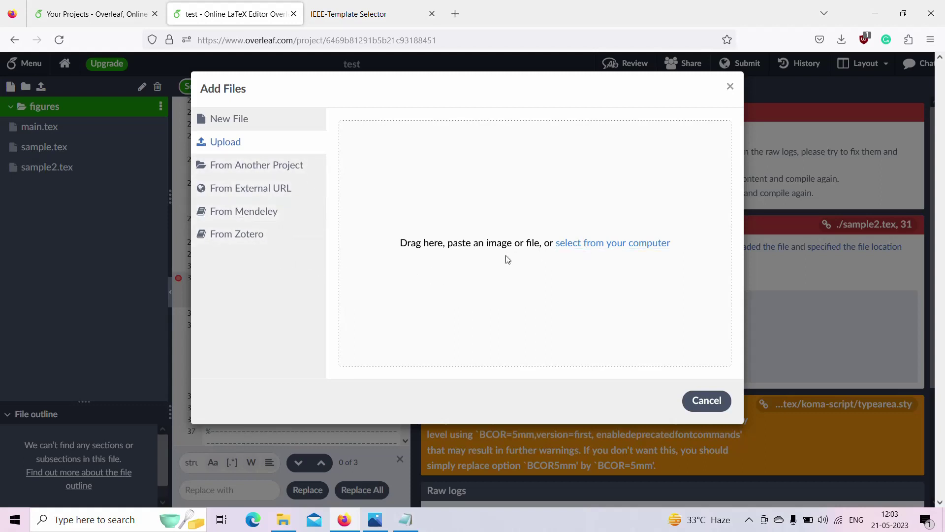
pyautogui.click(261, 220)
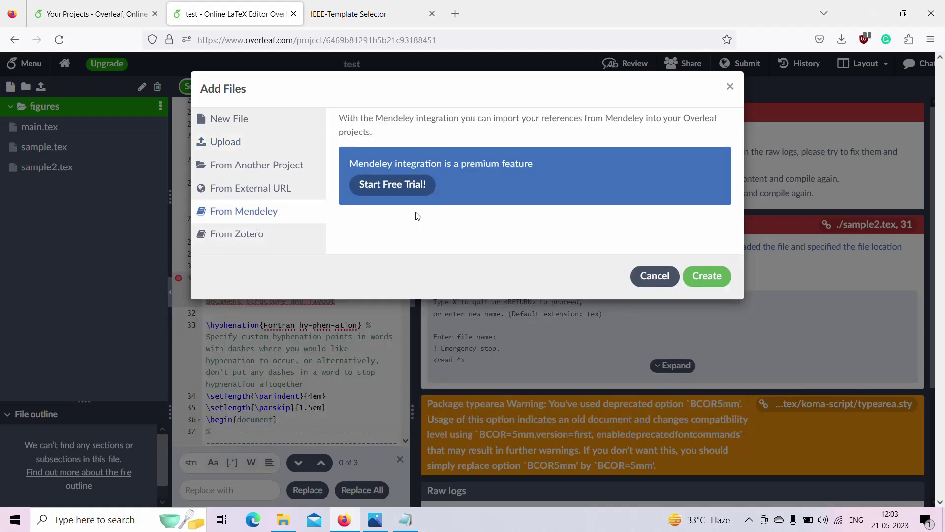
pyautogui.click(254, 190)
pyautogui.click(250, 146)
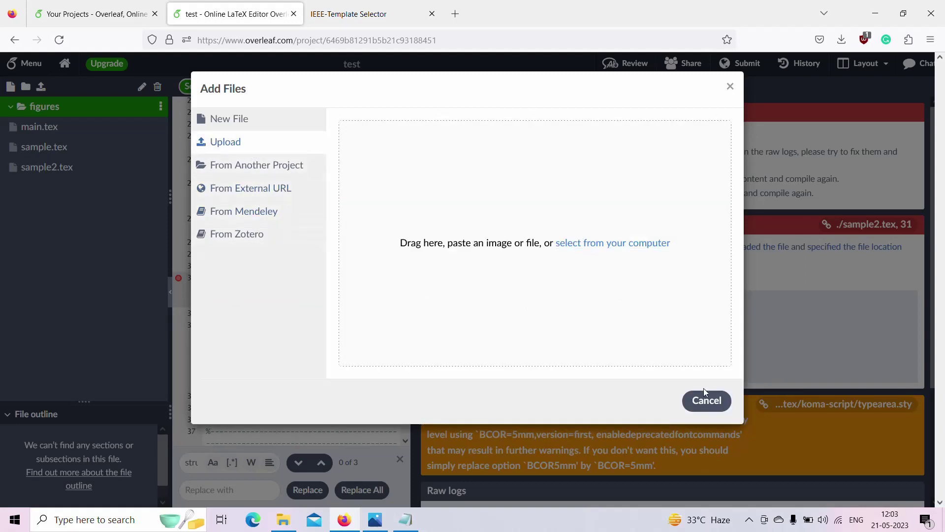
pyautogui.click(731, 88)
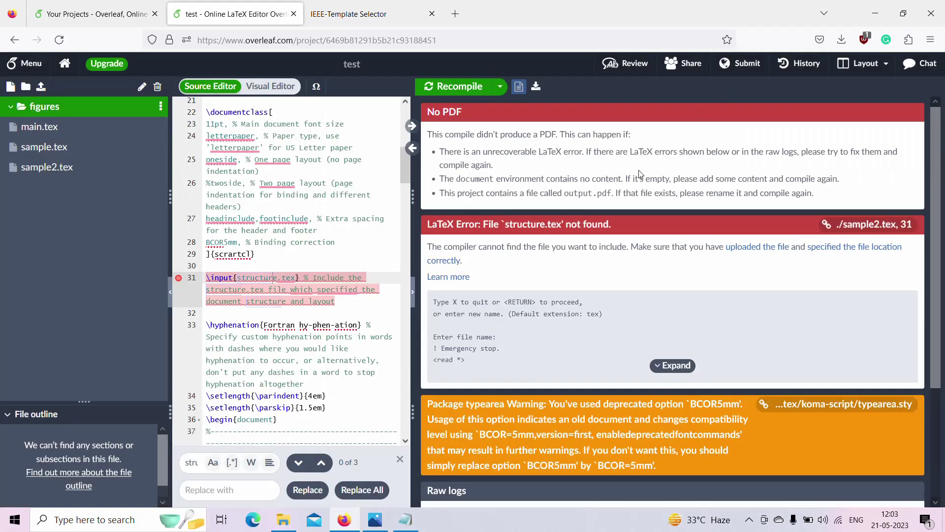
pyautogui.click(686, 64)
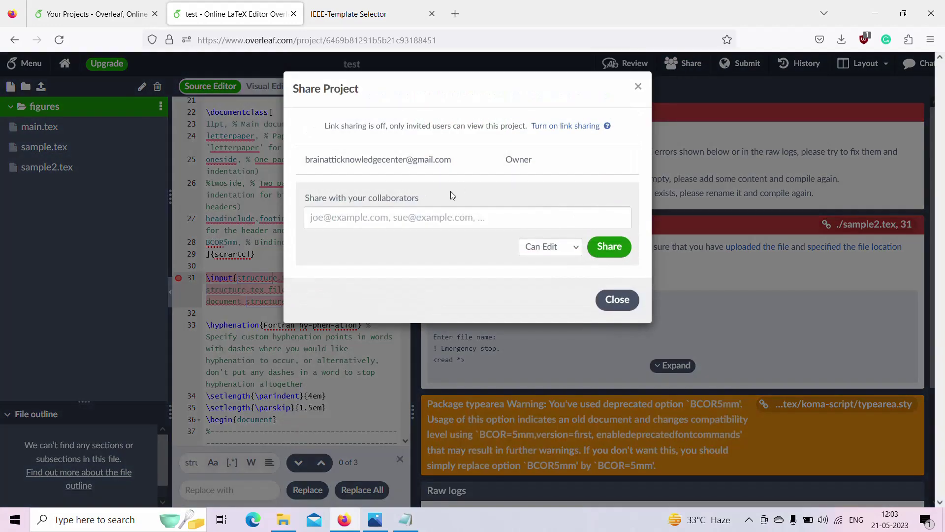
pyautogui.click(330, 220)
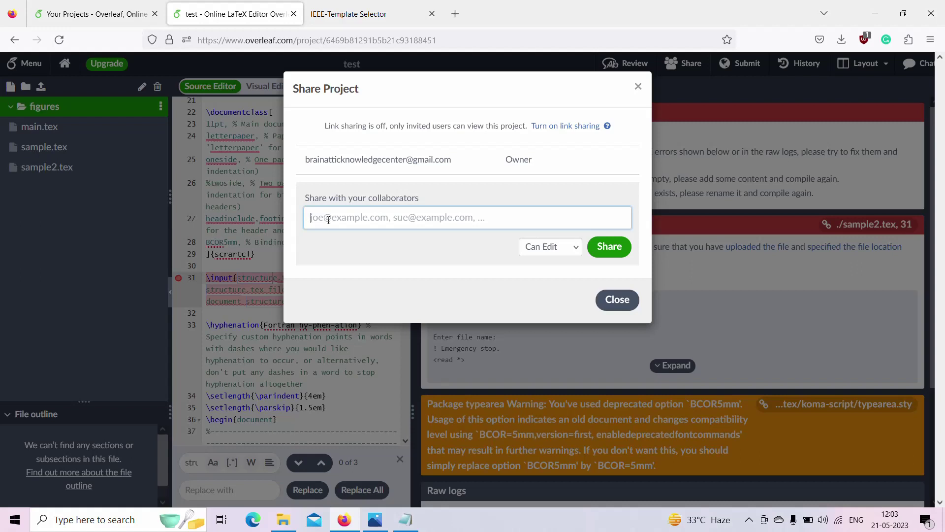
pyautogui.click(542, 246)
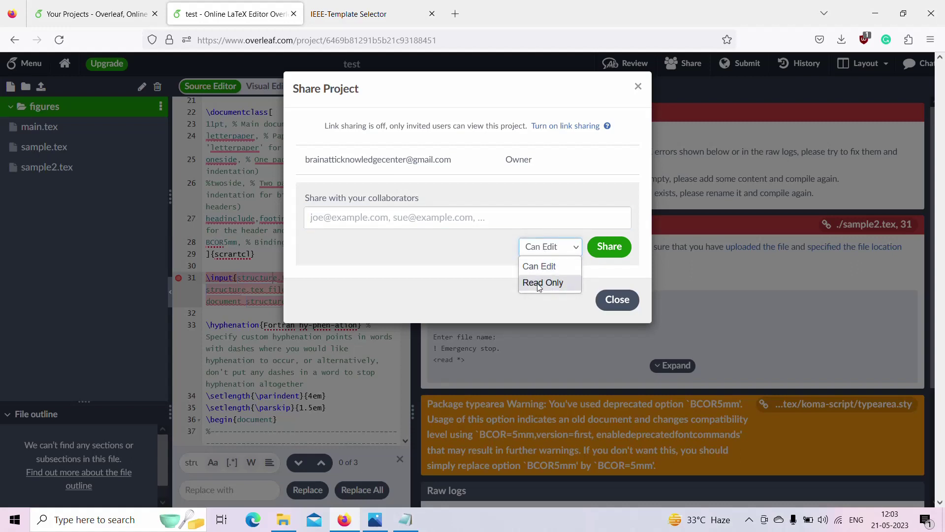
pyautogui.click(638, 90)
pyautogui.click(639, 91)
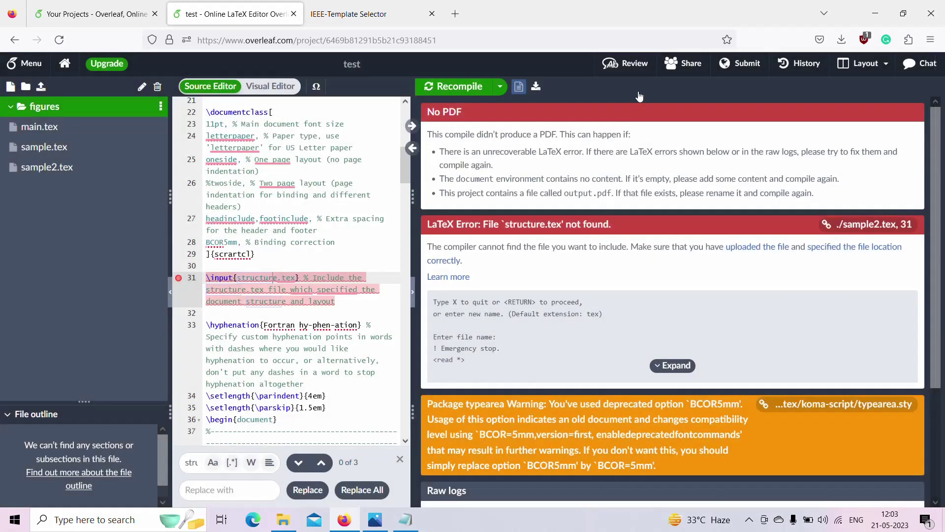
pyautogui.click(799, 63)
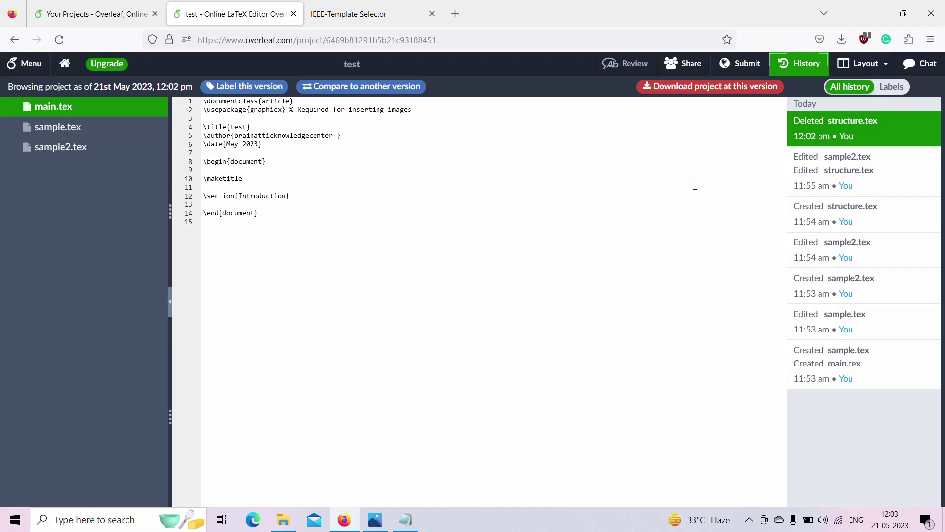
pyautogui.click(815, 69)
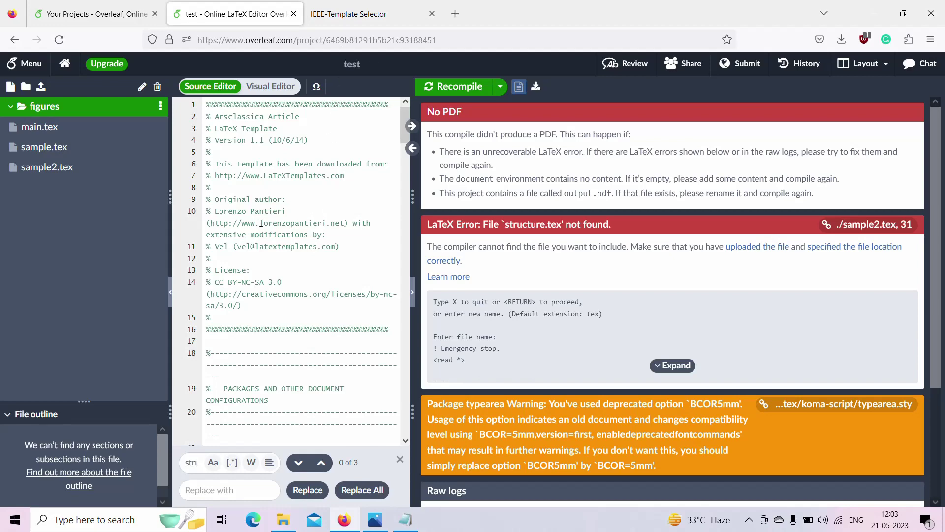
# Return to the Overleaf project list, reload the IEEE Template Selector, and start a new tab.
pyautogui.click(65, 70)
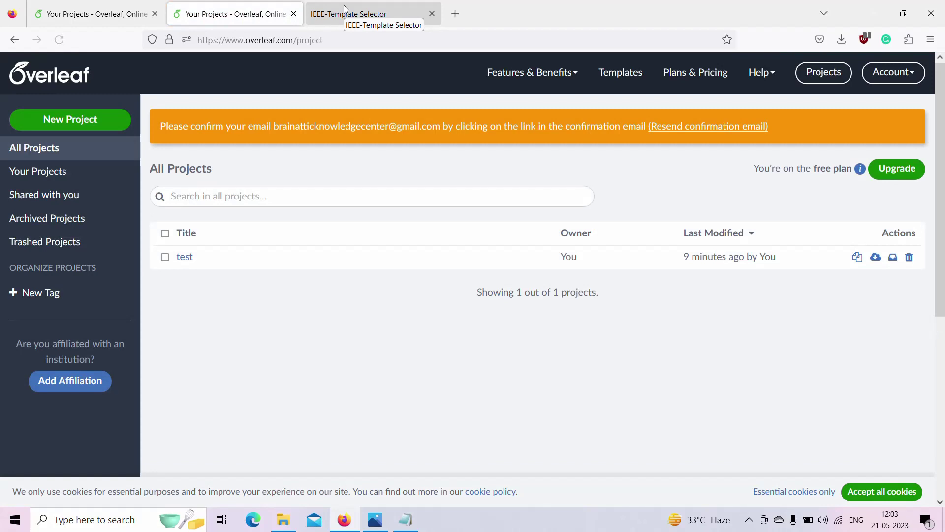
pyautogui.click(345, 9)
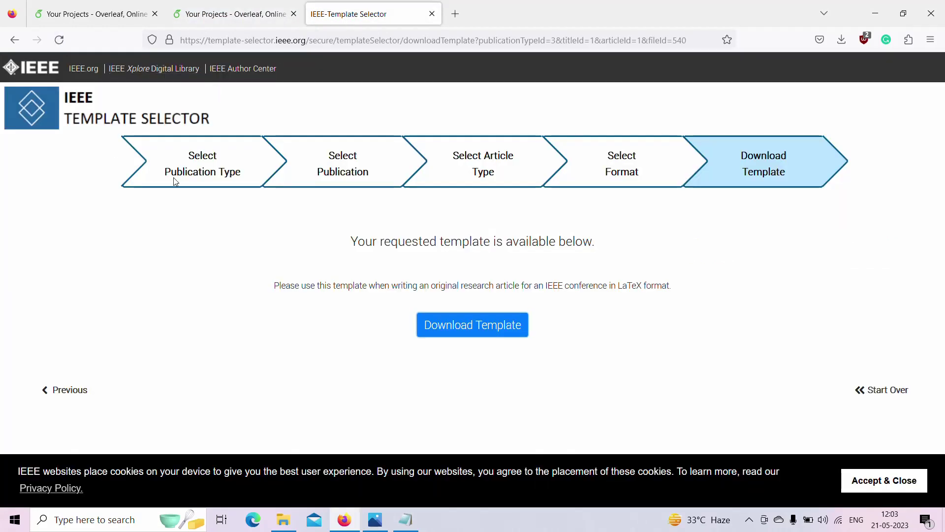
pyautogui.click(59, 40)
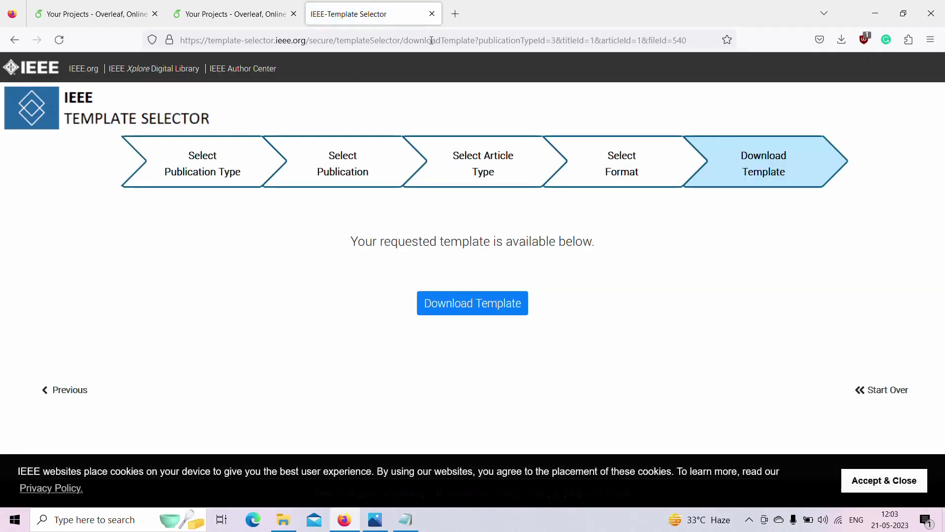
pyautogui.click(455, 15)
# Close the old template tab, search 'ieee template' and open IEEE-Template Selector.
pyautogui.click(432, 14)
pyautogui.click(411, 38)
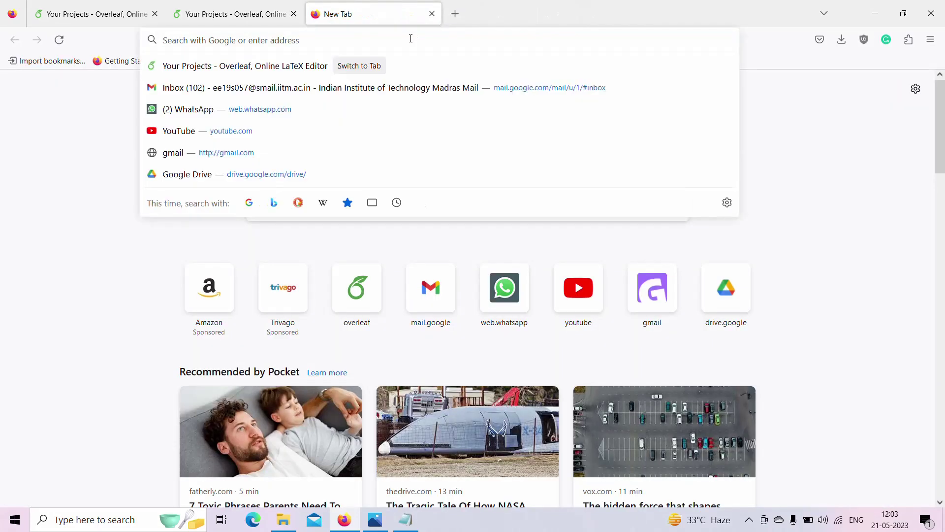
pyautogui.write('ieee templ')
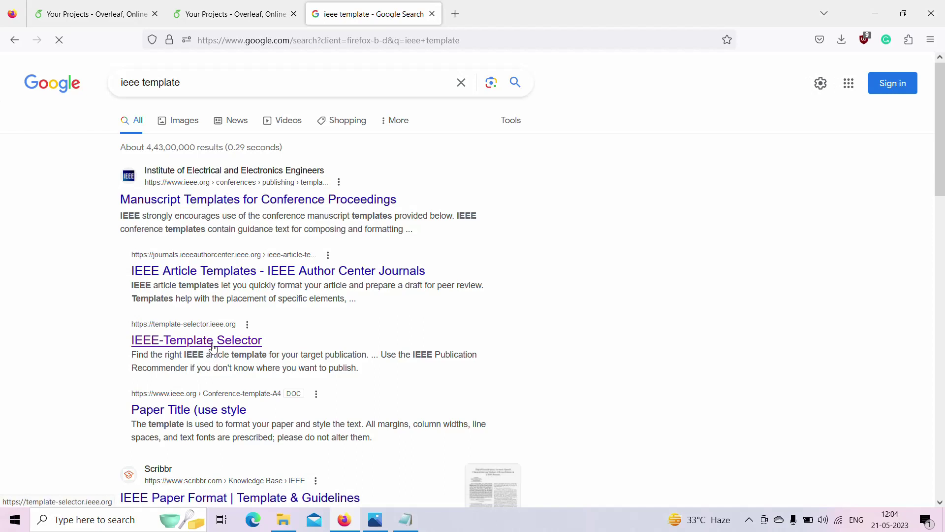
pyautogui.click(212, 347)
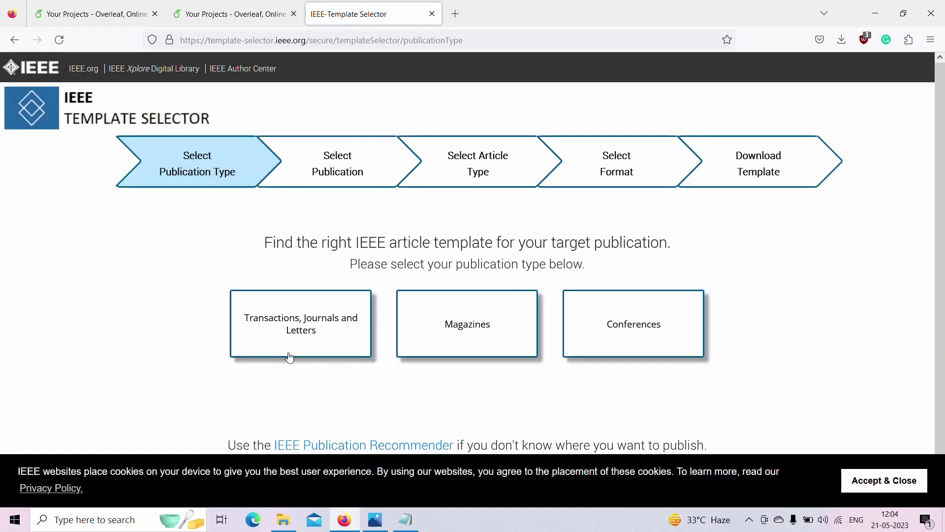
# Choose Conferences > Original Research > LaTex, then show the template archive folder in File Explorer.
pyautogui.click(660, 336)
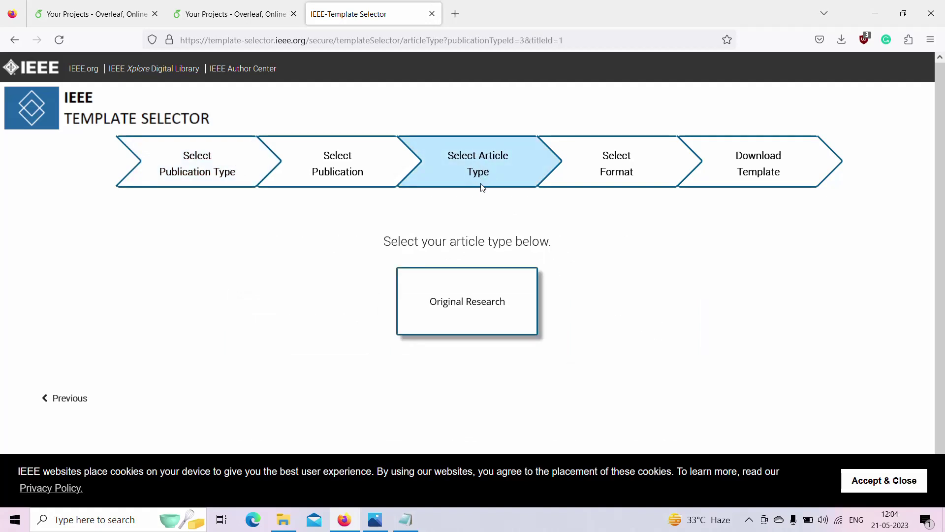
pyautogui.click(473, 314)
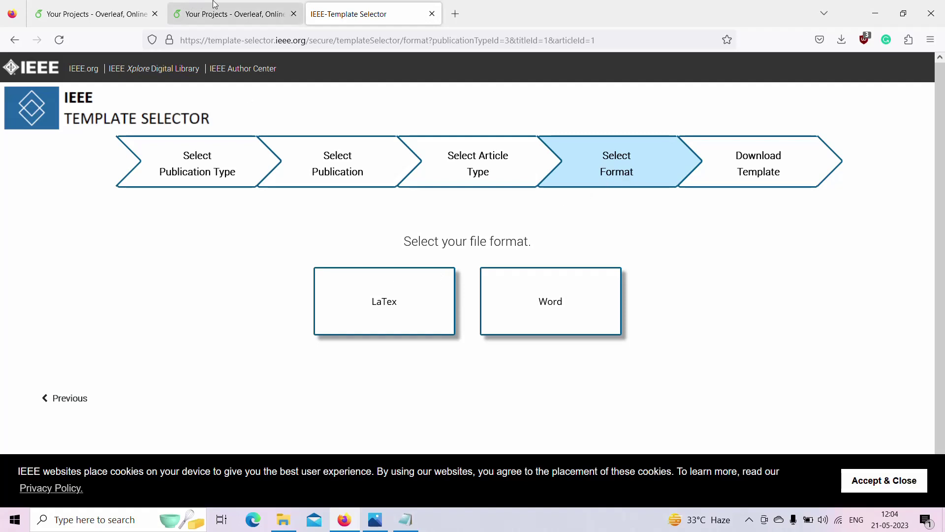
pyautogui.click(413, 302)
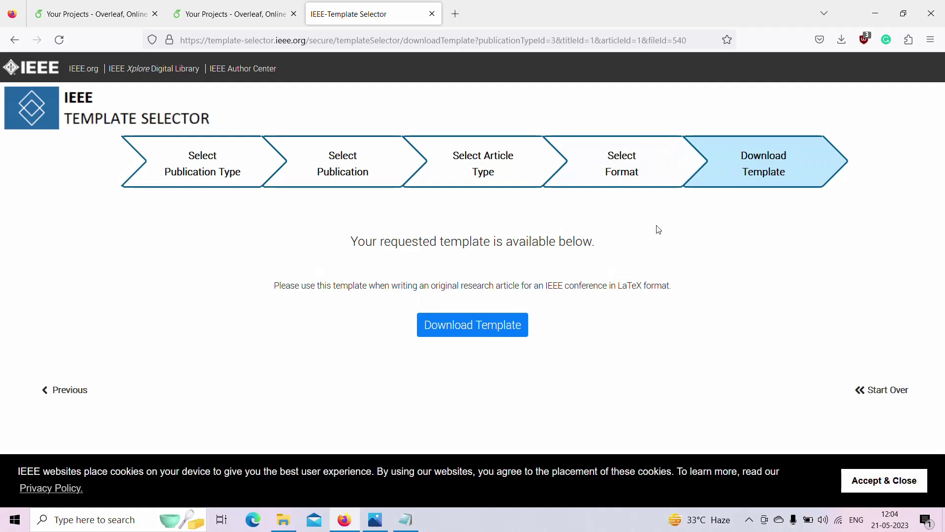
pyautogui.click(283, 519)
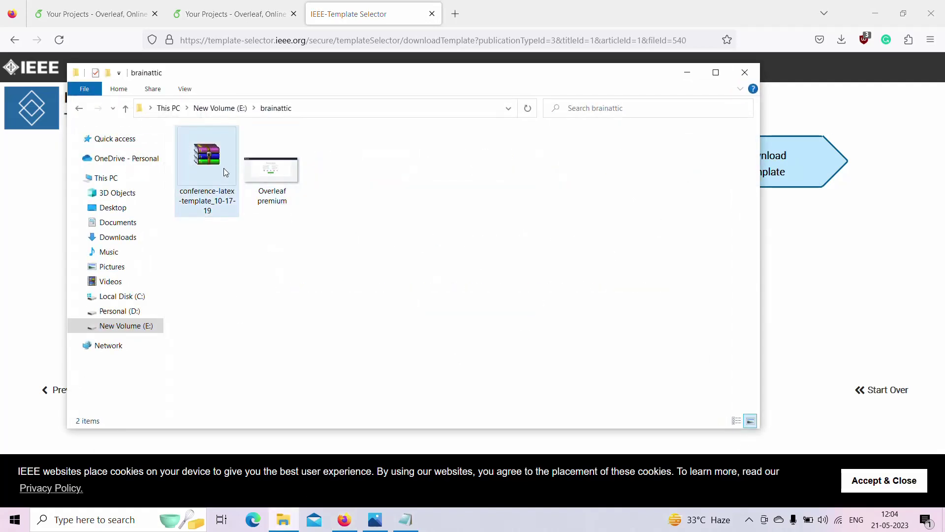
# Upload conference-latex-template_10-17-19.zip from E:\brainattic as a new Overleaf project.
pyautogui.click(96, 13)
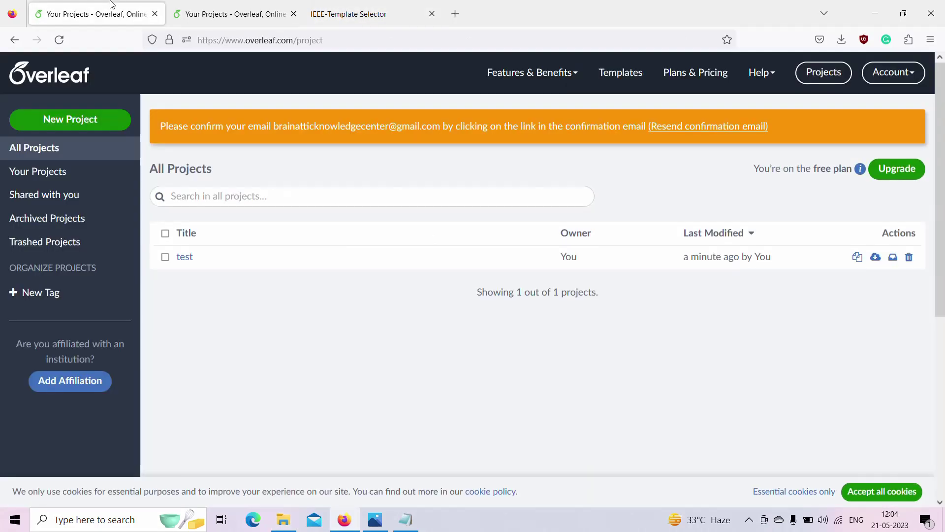
pyautogui.click(93, 131)
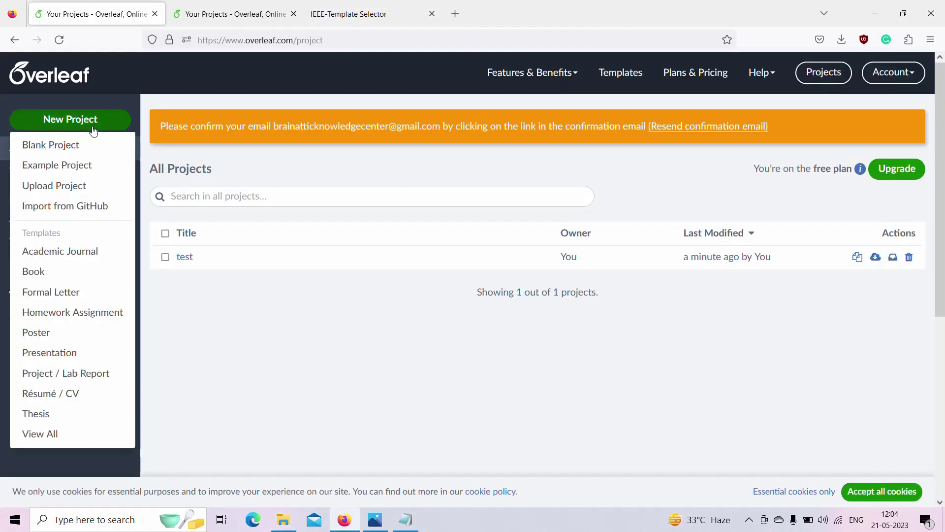
pyautogui.click(55, 187)
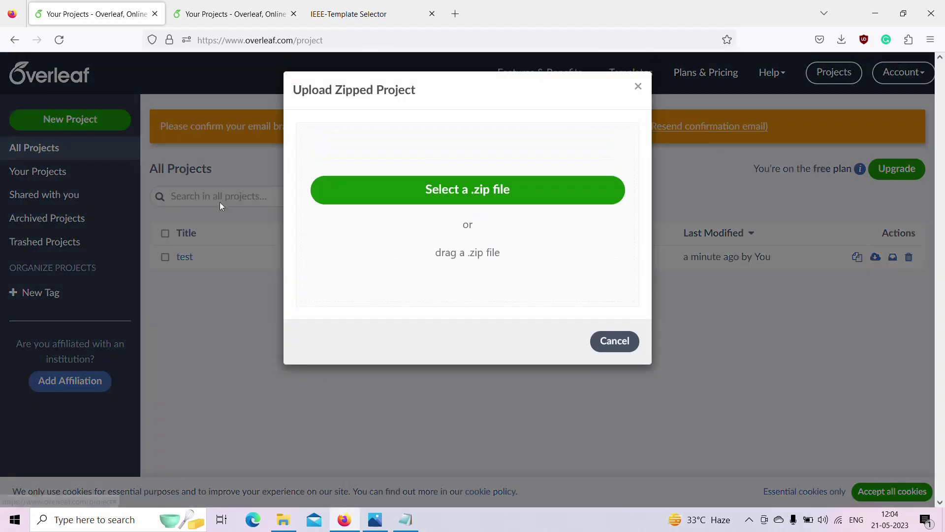
pyautogui.click(459, 193)
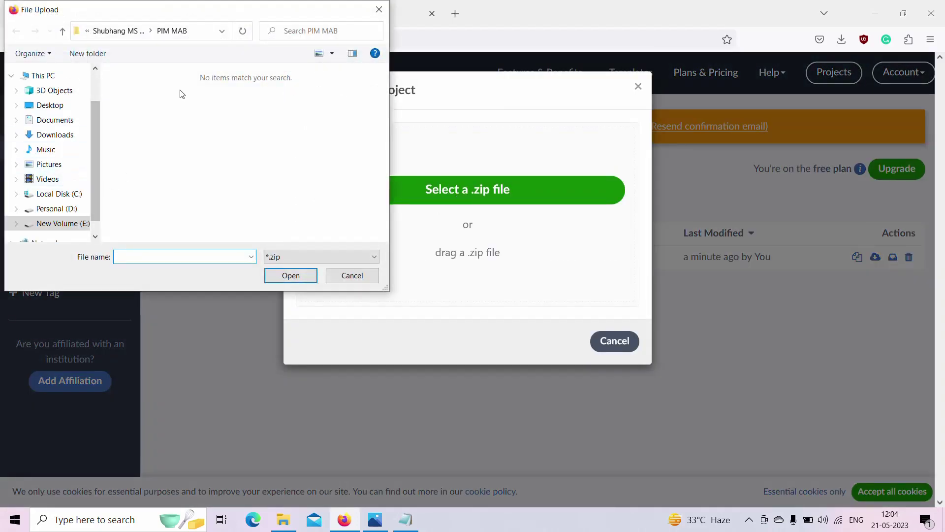
pyautogui.click(87, 31)
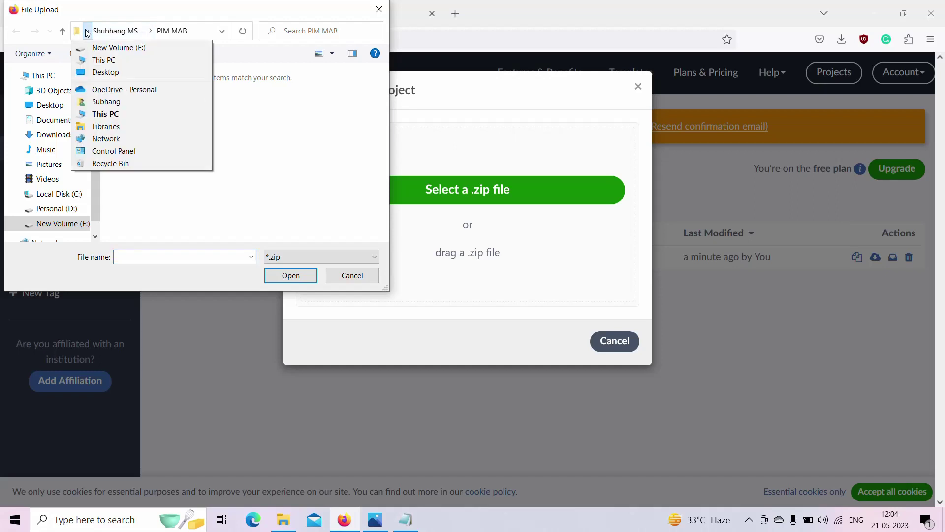
pyautogui.click(113, 114)
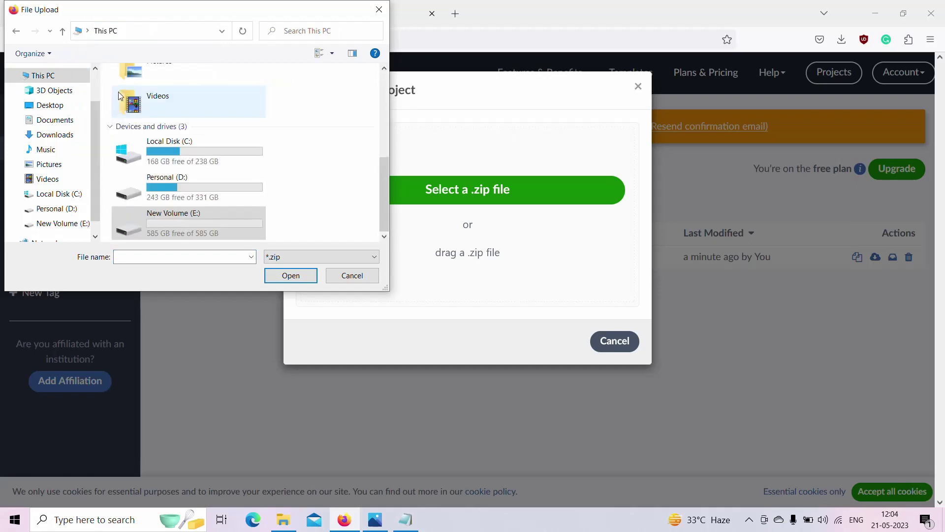
pyautogui.doubleClick(199, 214)
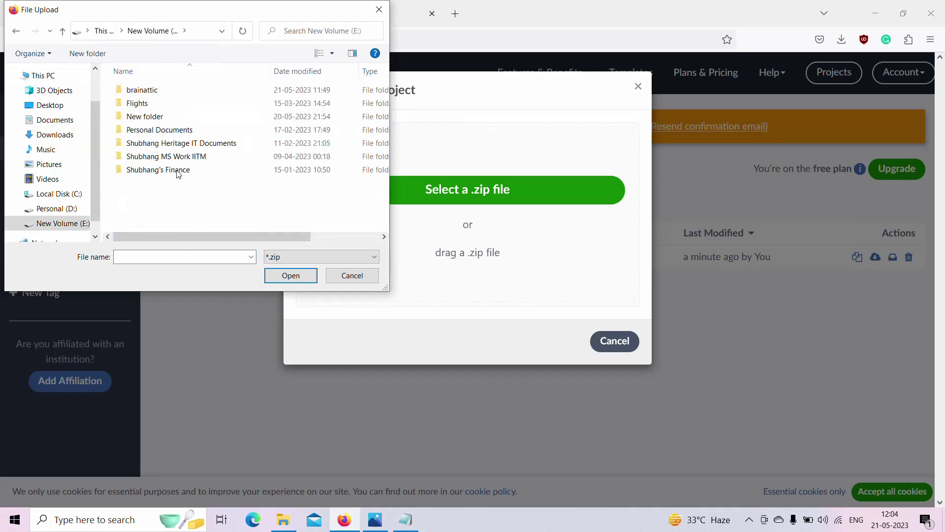
pyautogui.doubleClick(148, 91)
pyautogui.doubleClick(146, 110)
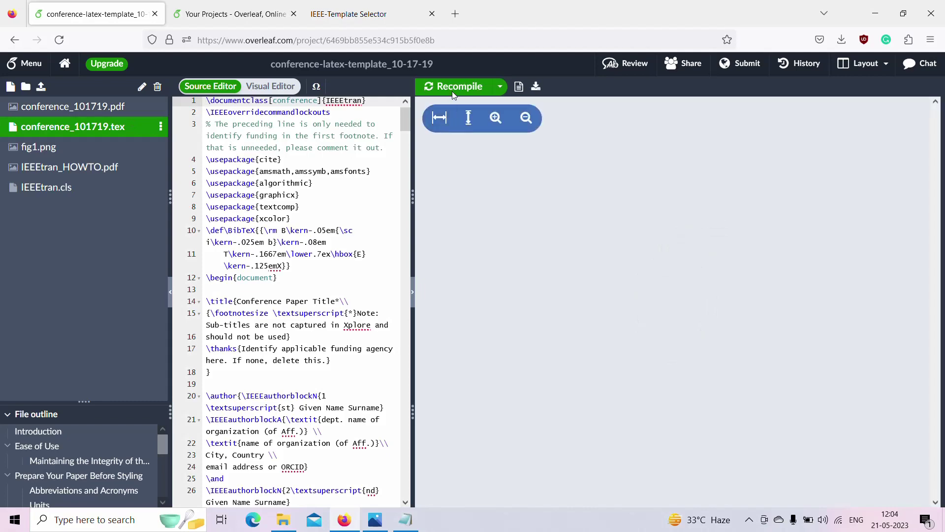
# Widen the PDF preview and scroll through the compiled Conference Paper Title paper.
pyautogui.moveTo(415, 165); pyautogui.dragTo(393, 163)
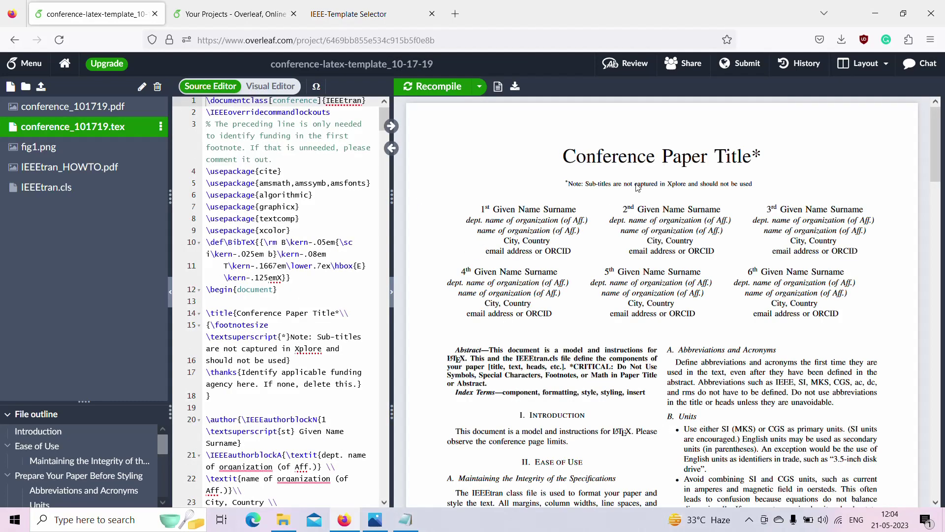
pyautogui.scroll(-15, 637, 188)
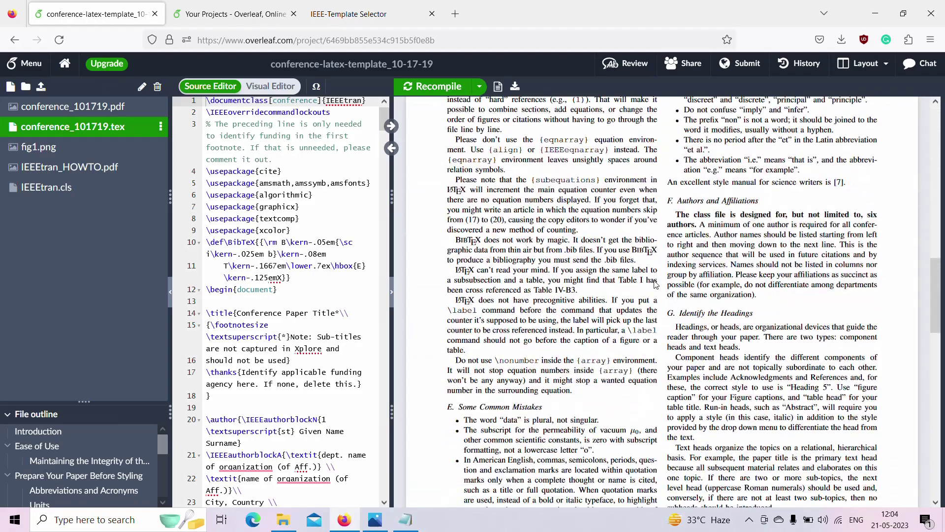
pyautogui.scroll(15, 655, 284)
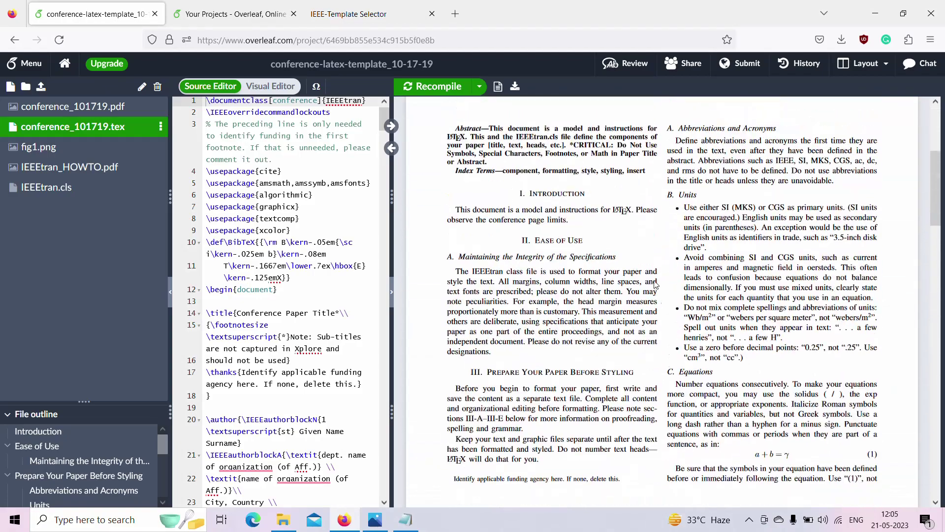
pyautogui.scroll(4, 655, 284)
pyautogui.scroll(-4, 705, 333)
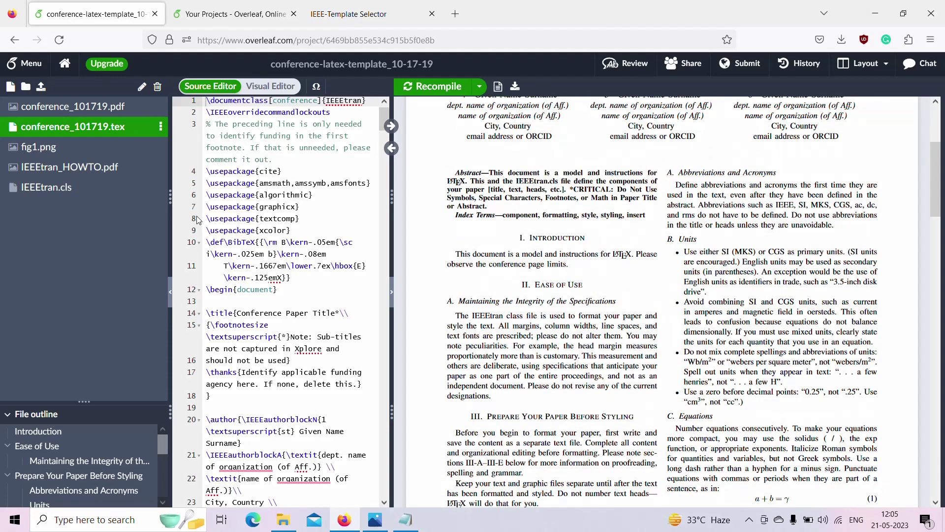
pyautogui.click(37, 147)
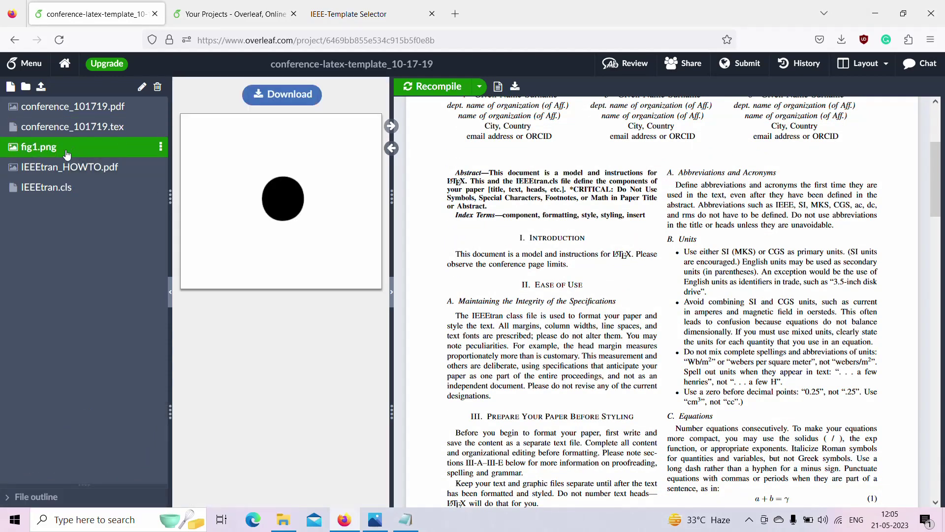
pyautogui.scroll(-15, 541, 307)
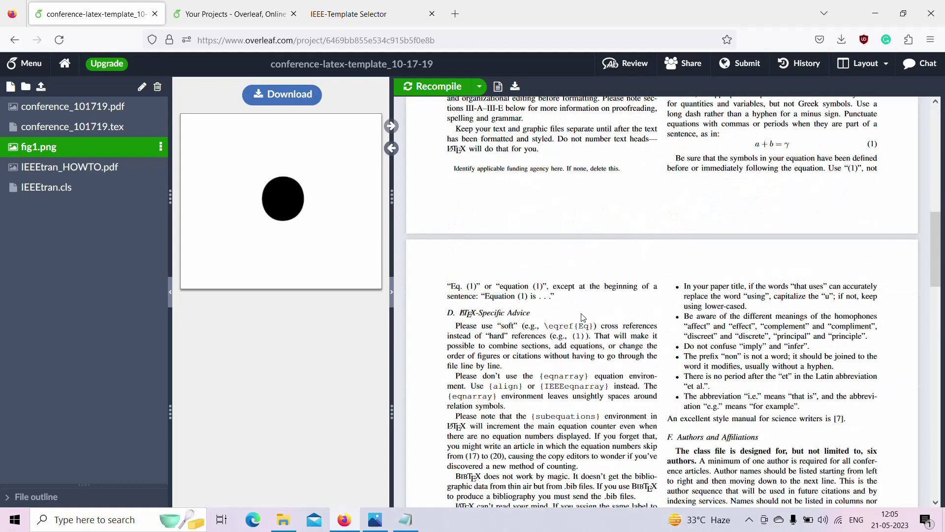
pyautogui.scroll(3, 574, 309)
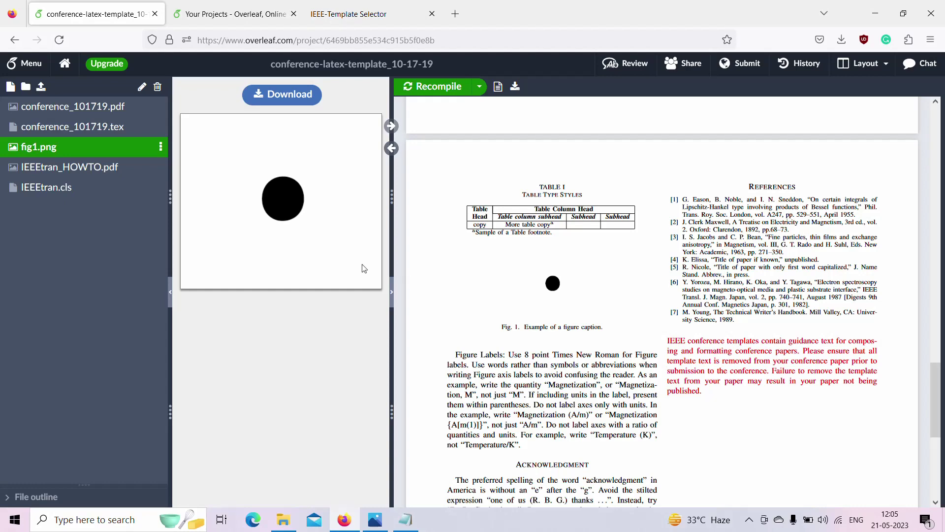
pyautogui.click(160, 126)
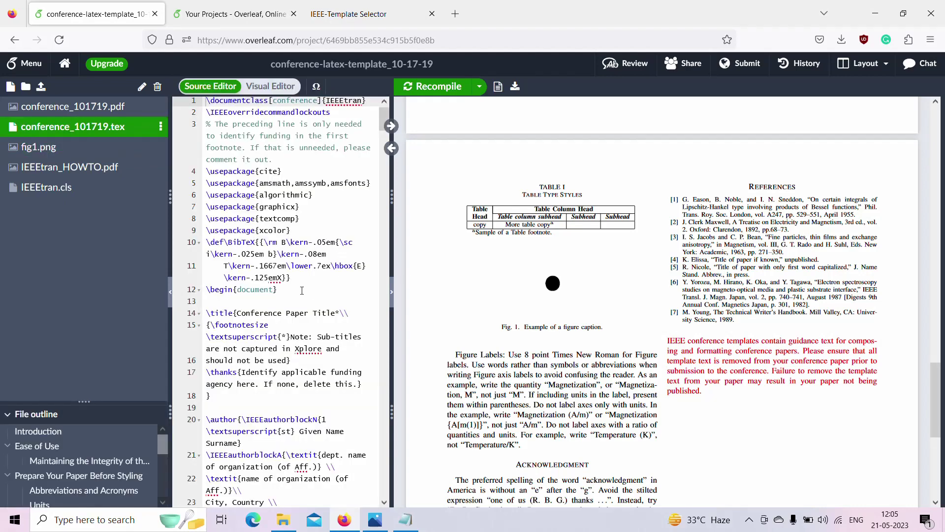
# Select the \usepackage lines 4–11 and check them against the Notepad package list.
pyautogui.moveTo(204, 167); pyautogui.dragTo(294, 295)
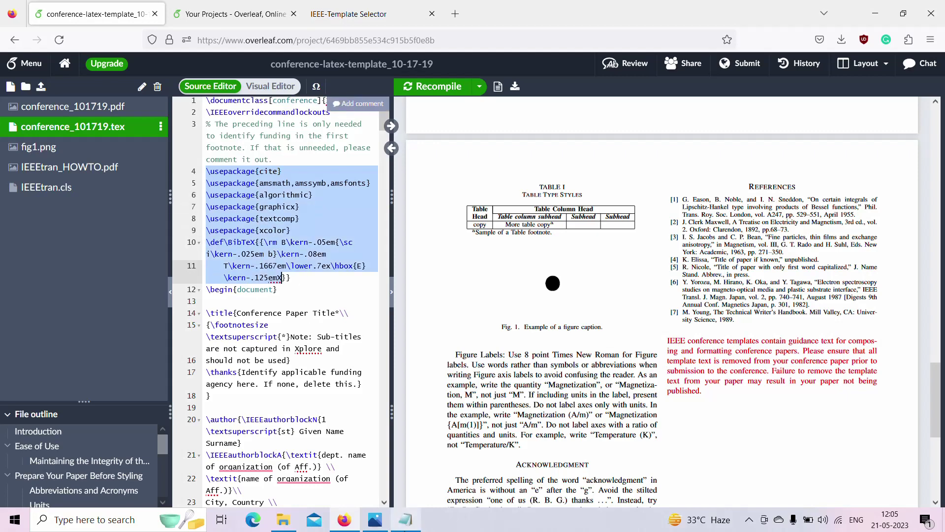
pyautogui.hotkey('alt', 'Tab')
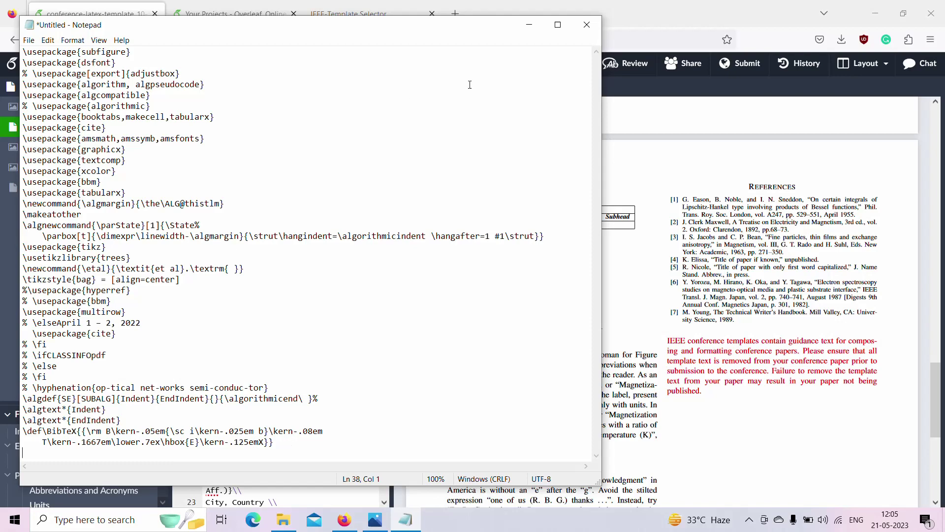
pyautogui.click(526, 20)
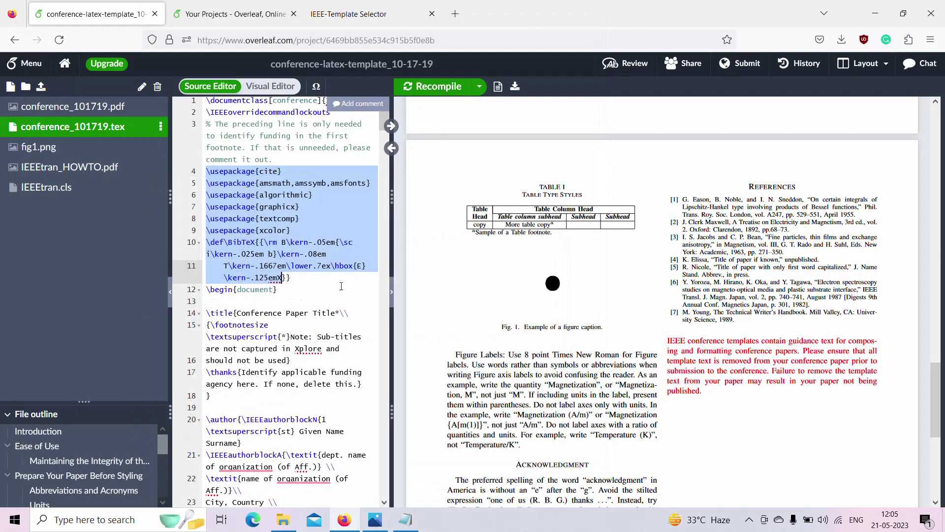
pyautogui.scroll(-3, 300, 285)
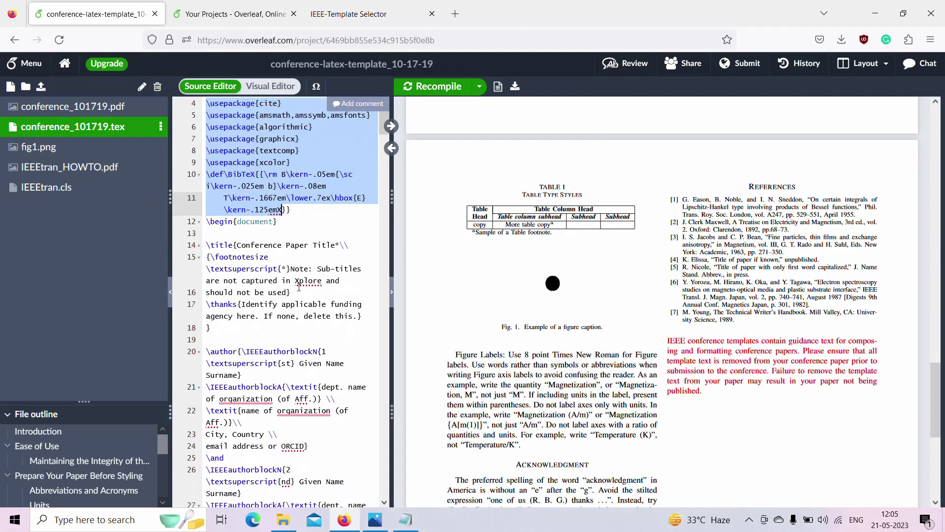
# Recheck the Notepad package list, minimize Notepad, and scroll the PDF back to the top.
pyautogui.click(405, 520)
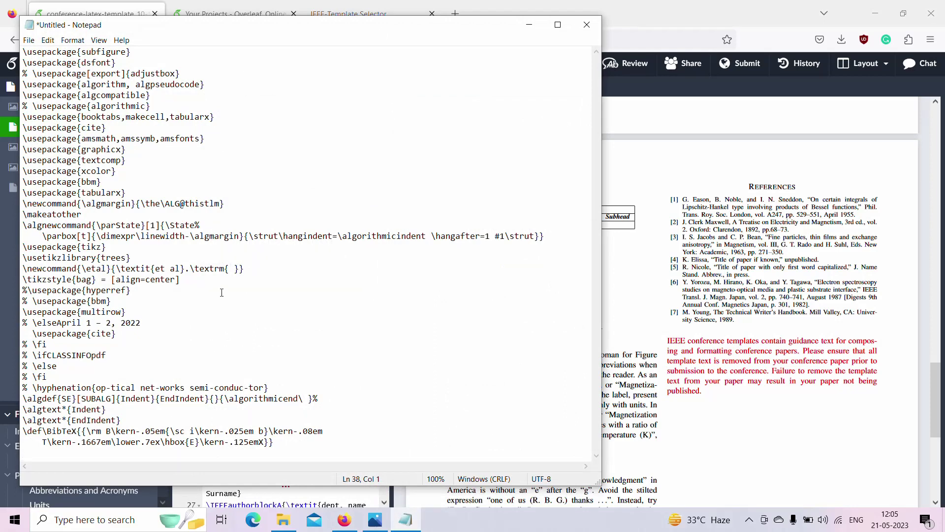
pyautogui.click(534, 29)
pyautogui.scroll(-2, 276, 331)
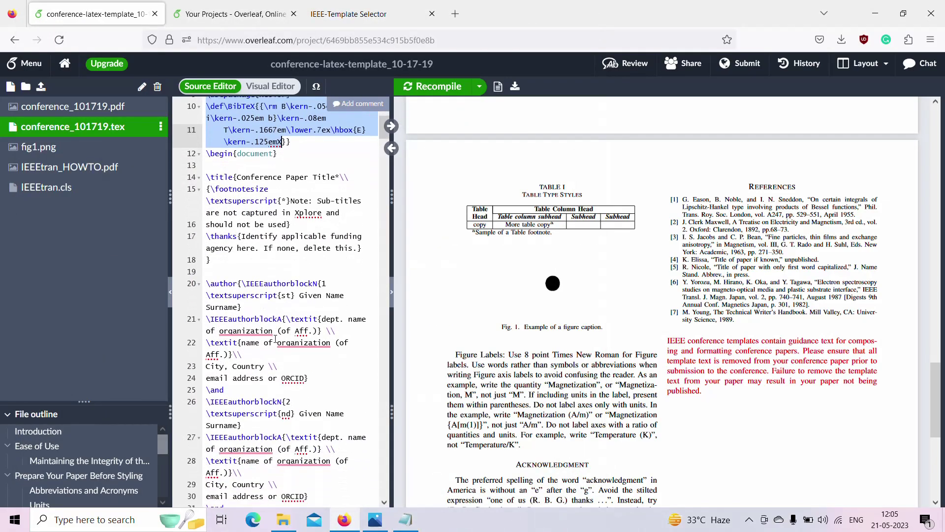
pyautogui.scroll(4, 275, 339)
pyautogui.scroll(15, 532, 314)
pyautogui.scroll(3, 532, 313)
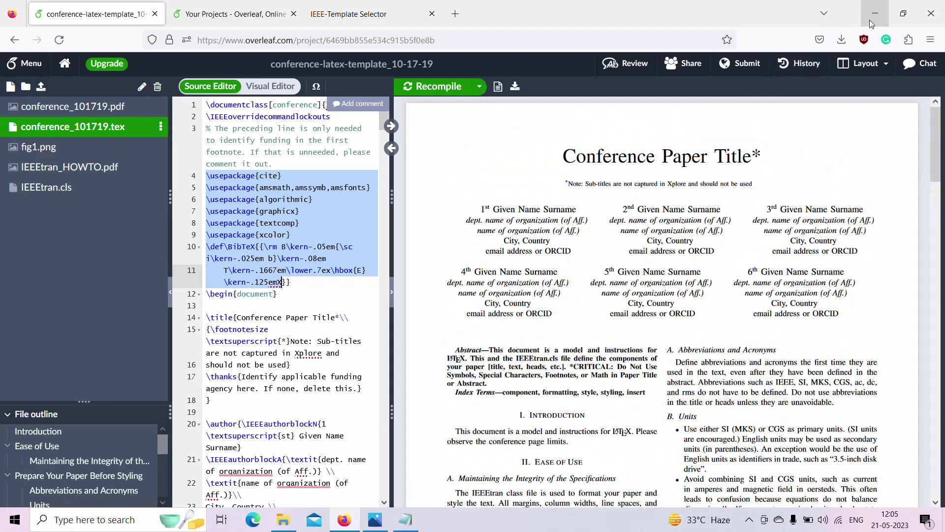